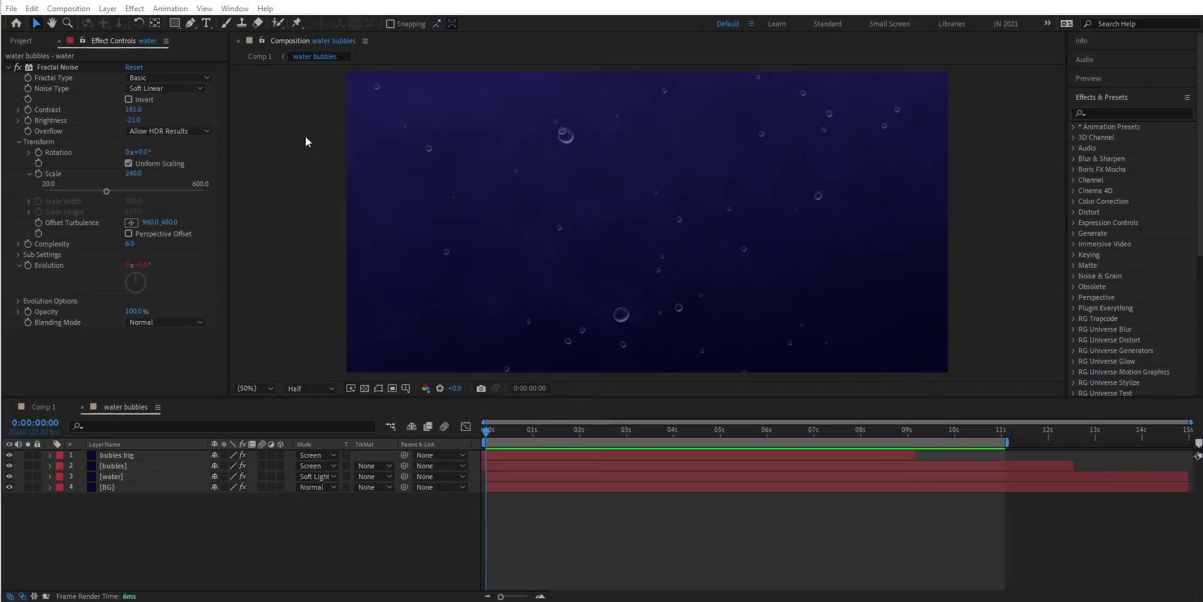
- Create a new composition with the Youtube format preset at 1920 × 960 px, 25 fps and 10 seconds duration
{"action": "left_click", "coordinate": [82, 8]}
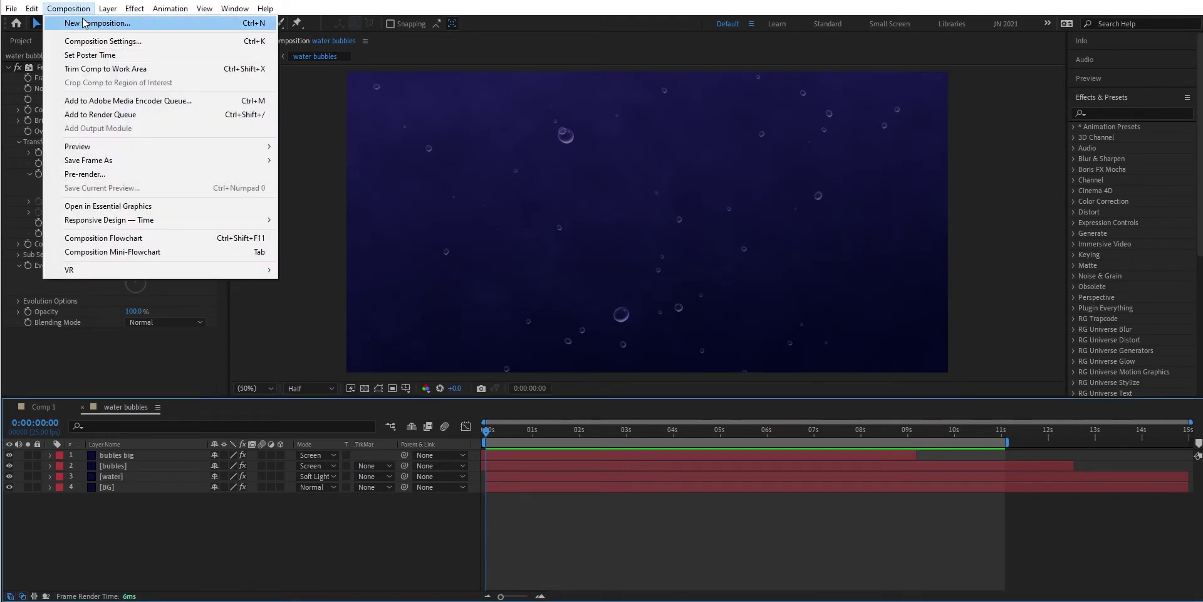
{"action": "left_click", "coordinate": [85, 24]}
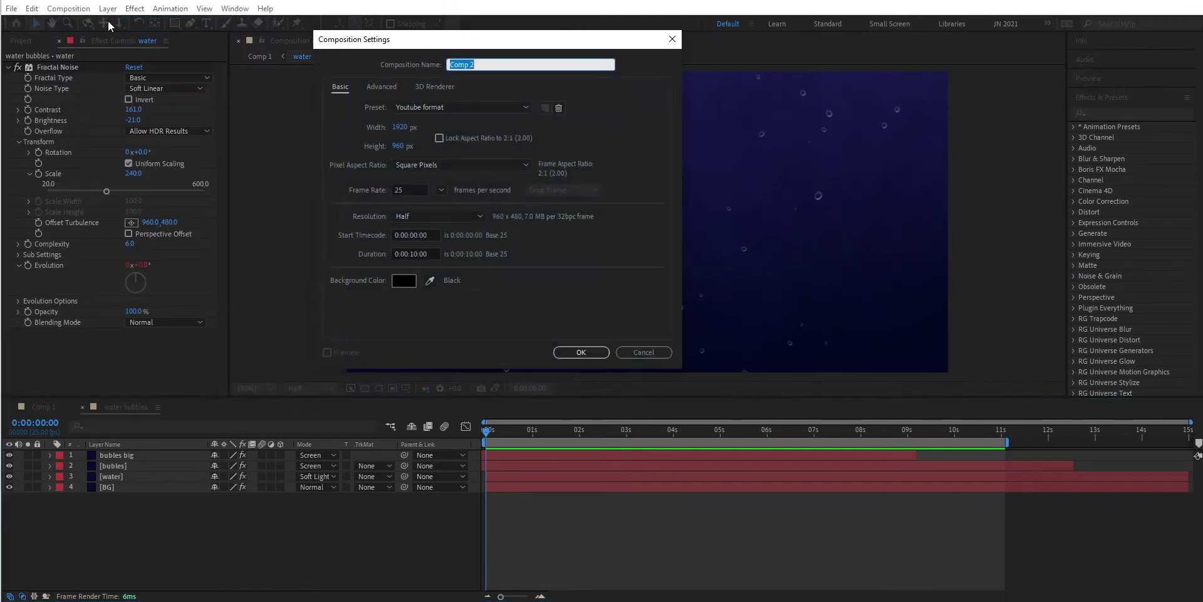
{"action": "left_click", "coordinate": [581, 352]}
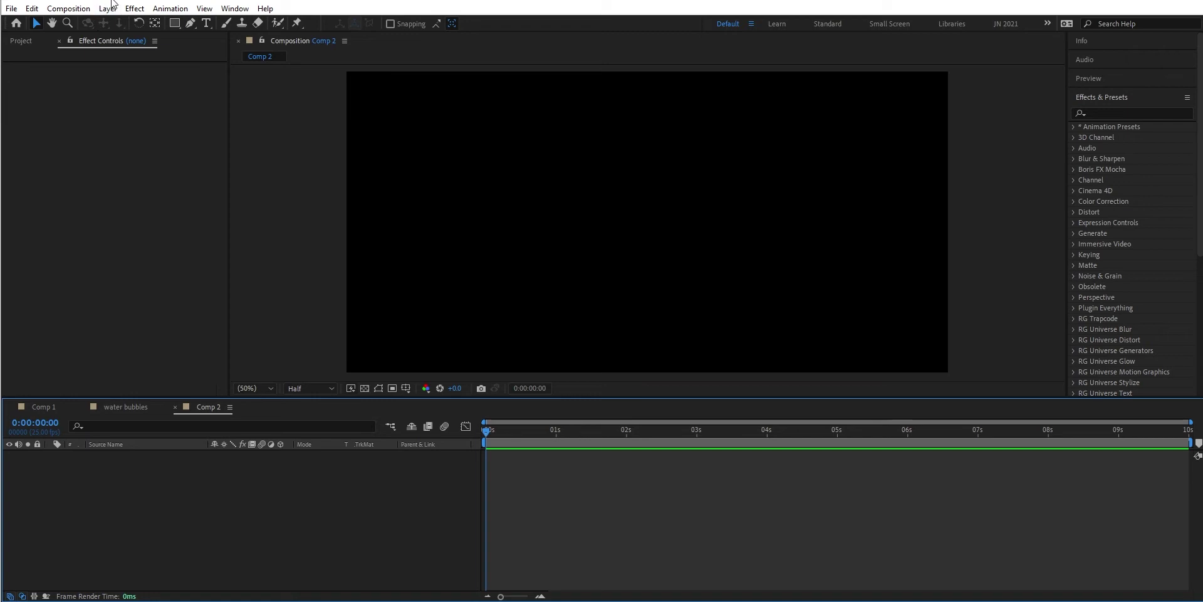
- Add a dark blue, composition-sized solid layer named BG
{"action": "left_click", "coordinate": [109, 8]}
{"action": "mouse_move", "coordinate": [171, 23]}
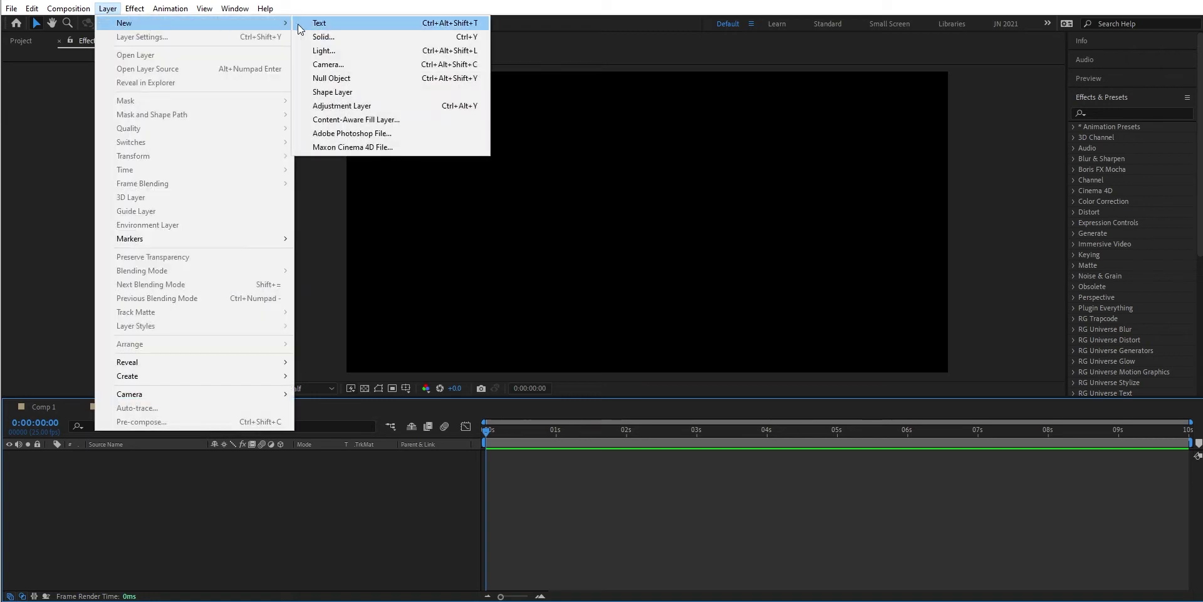
{"action": "left_click", "coordinate": [332, 39]}
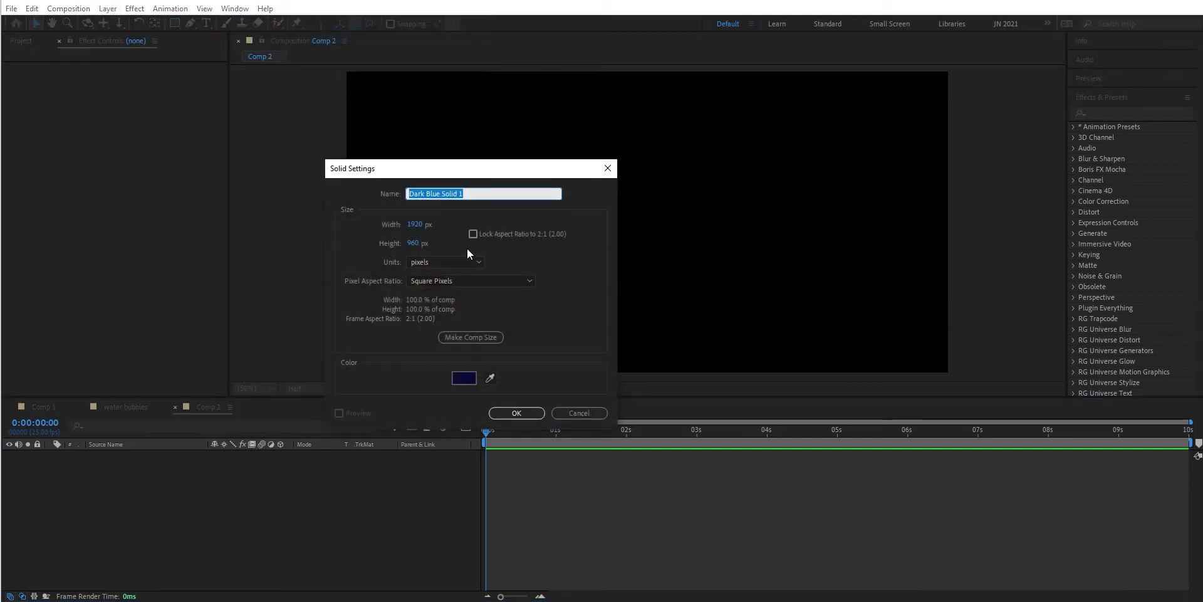
{"action": "type", "text": "BG"}
{"action": "key", "text": "Return"}
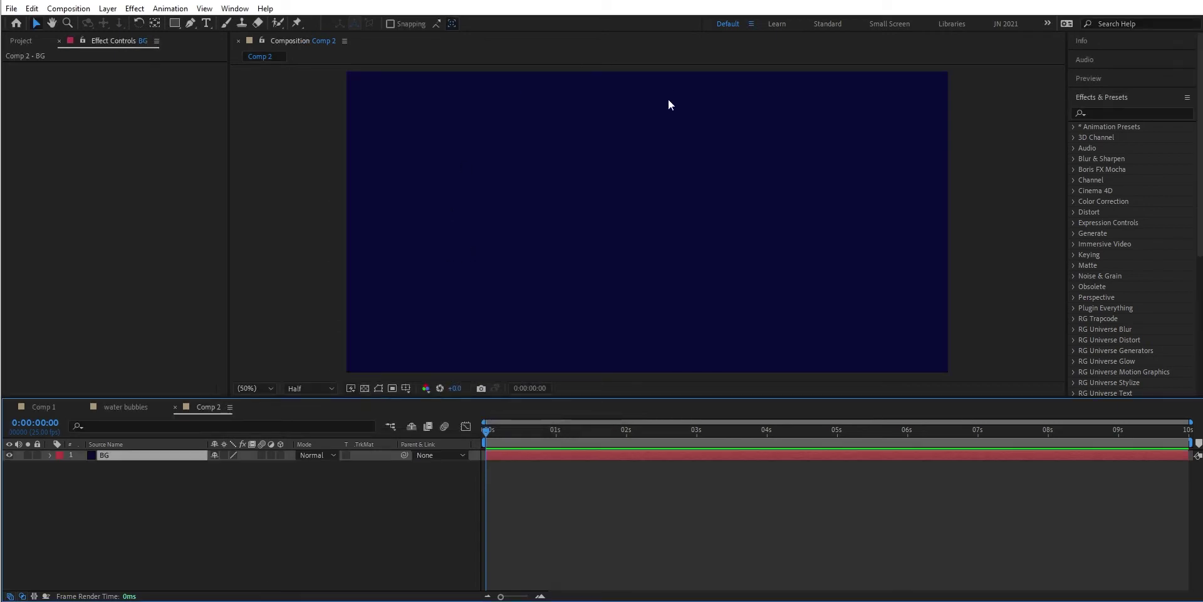
- Find the Gradient Ramp effect and apply it to the BG layer
{"action": "left_click", "coordinate": [1154, 114]}
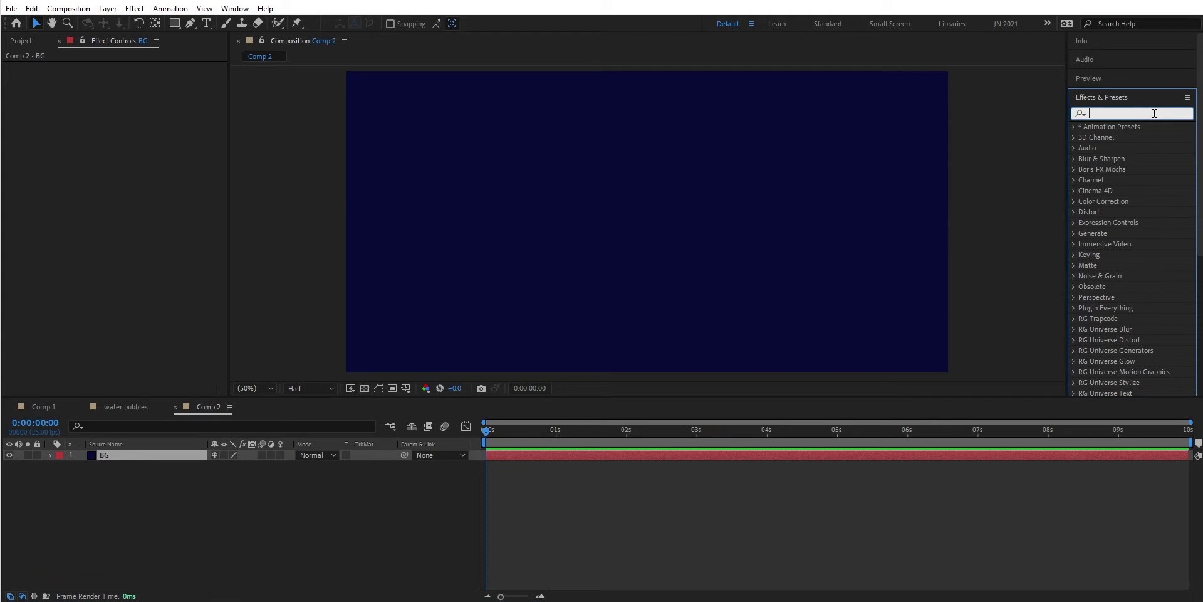
{"action": "type", "text": "ramp"}
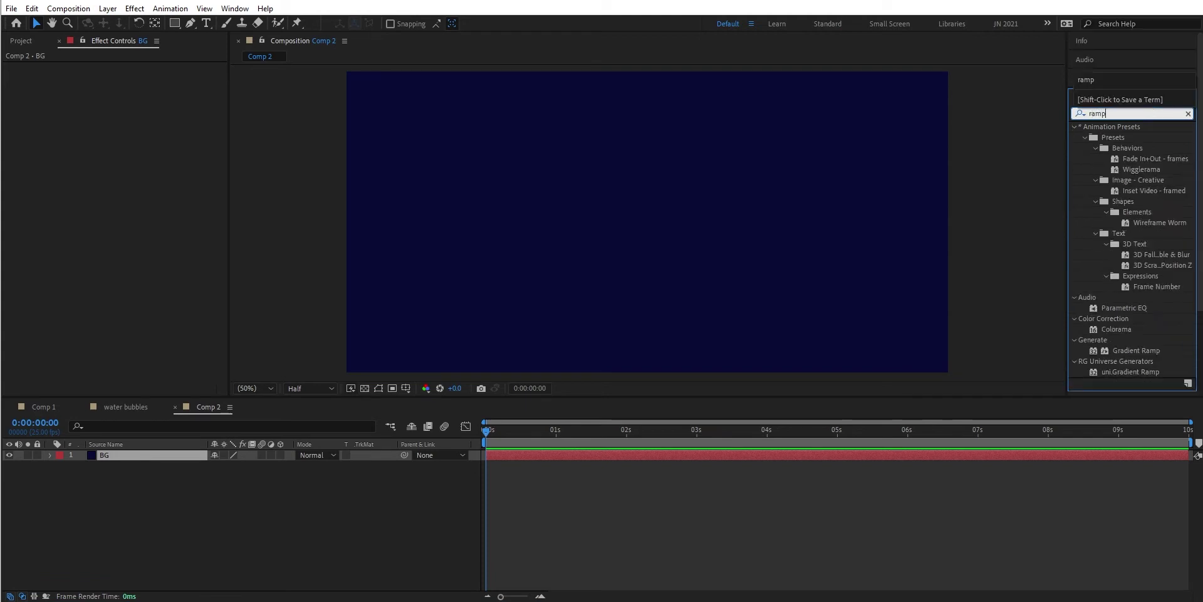
{"action": "left_click_drag", "start_coordinate": [1122, 138], "coordinate": [178, 453]}
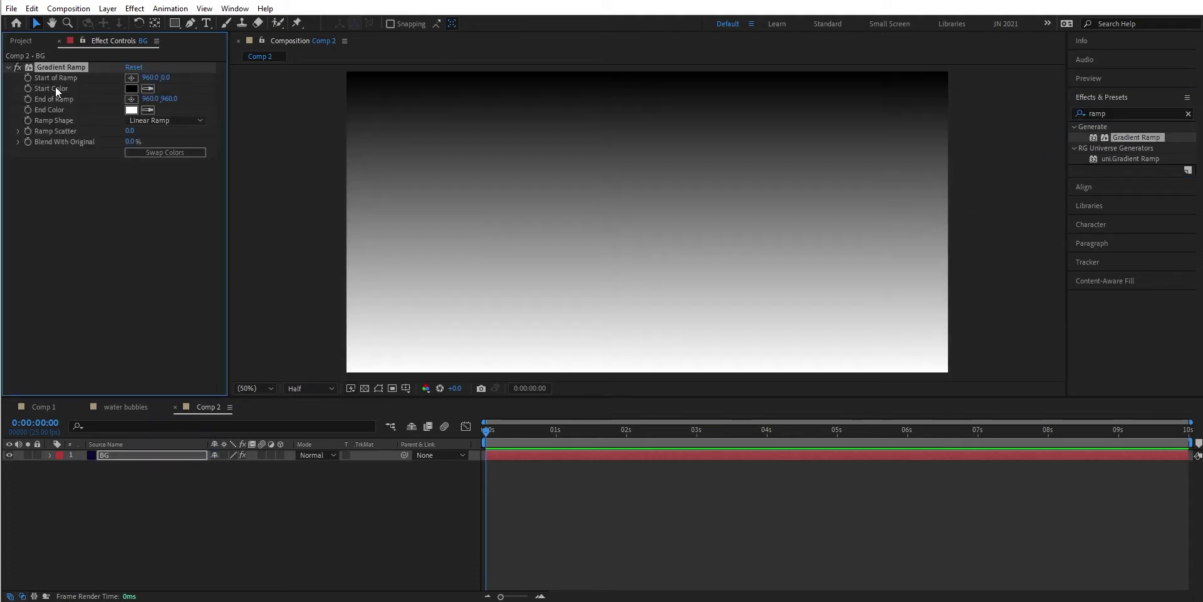
- Set the Gradient Ramp's start color to muted blue 252A6C and its end color to very dark blue 03051C
{"action": "left_click", "coordinate": [133, 87]}
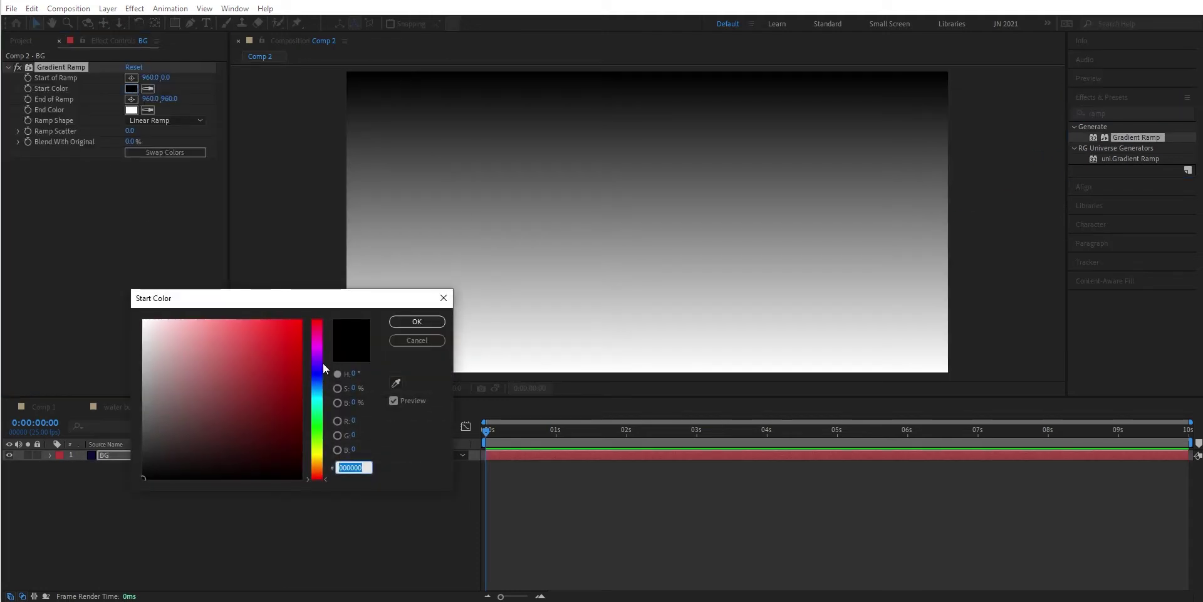
{"action": "left_click", "coordinate": [321, 374]}
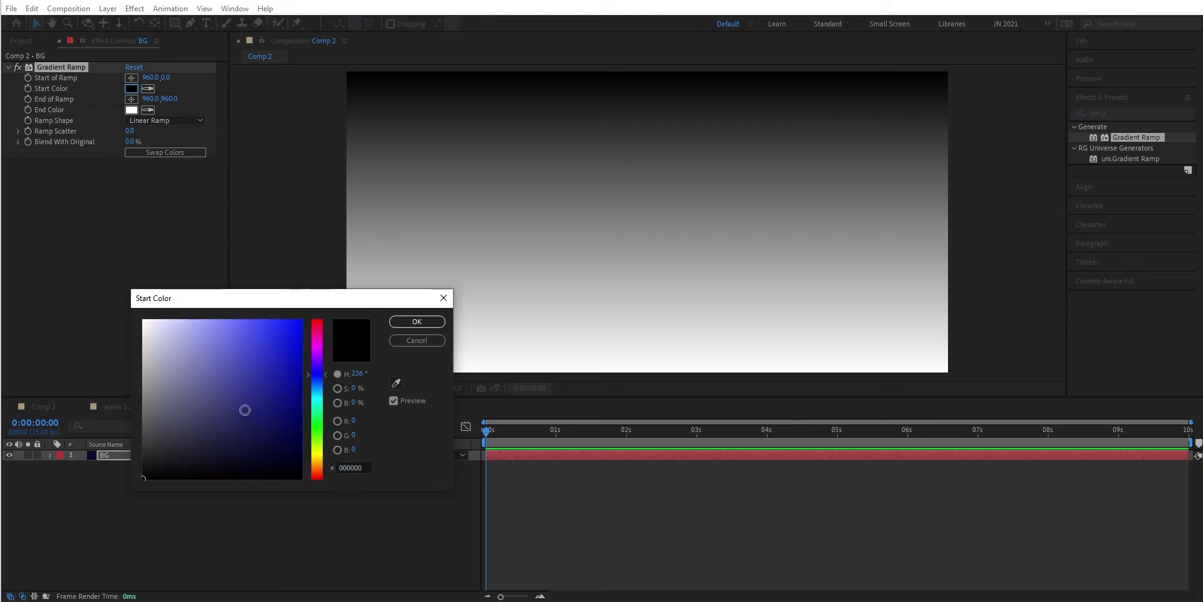
{"action": "left_click", "coordinate": [247, 411]}
{"action": "left_click", "coordinate": [416, 325]}
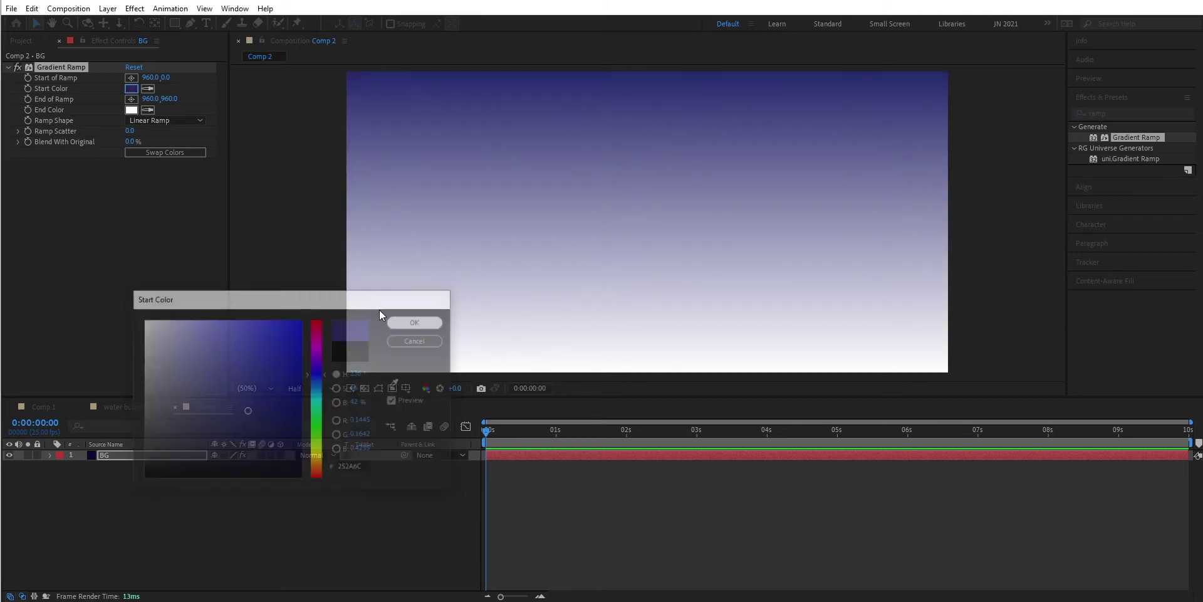
{"action": "left_click", "coordinate": [133, 110]}
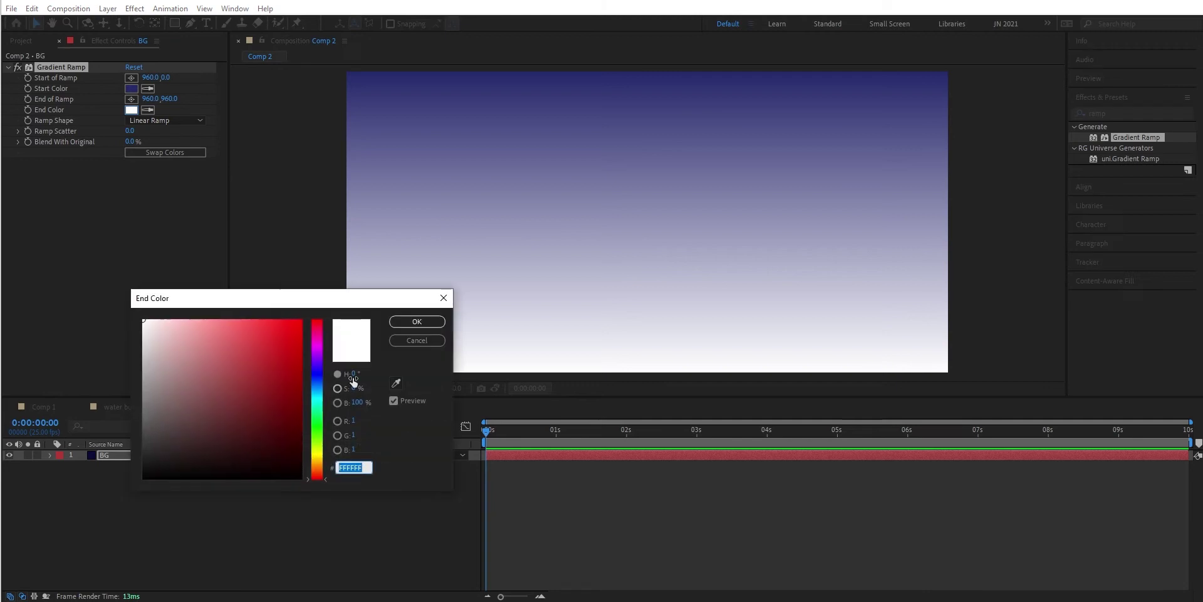
{"action": "left_click", "coordinate": [318, 375]}
{"action": "left_click_drag", "start_coordinate": [296, 463], "coordinate": [288, 462]}
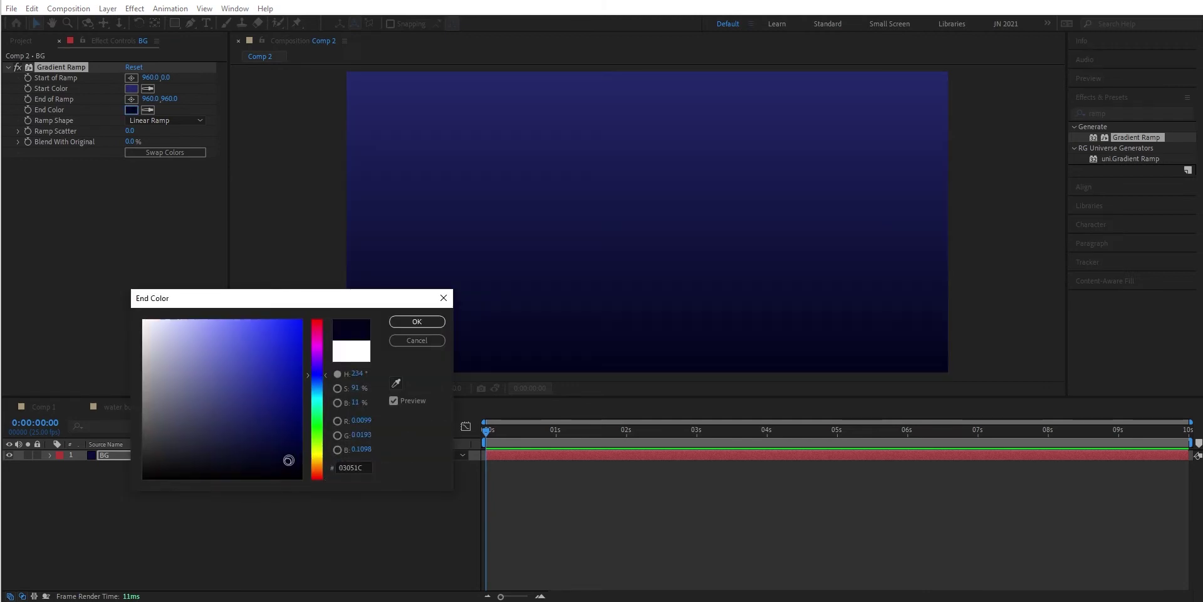
{"action": "left_click", "coordinate": [401, 322]}
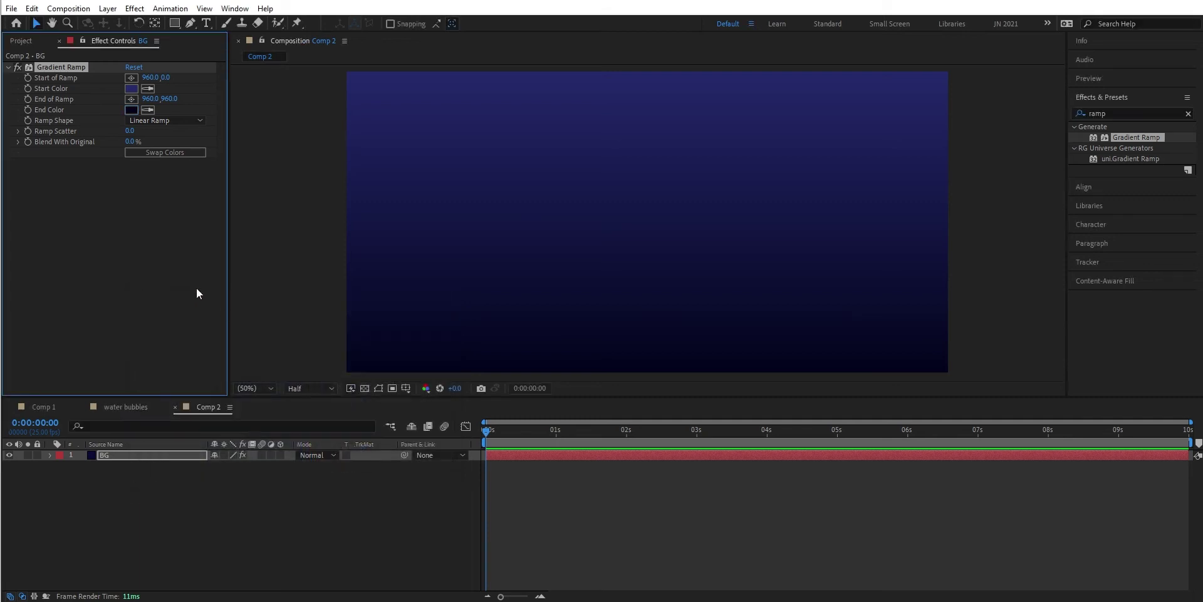
- Lighten the Gradient Ramp's start color to 292E71 and shift the start of the ramp to 885, 0
{"action": "left_click", "coordinate": [132, 88]}
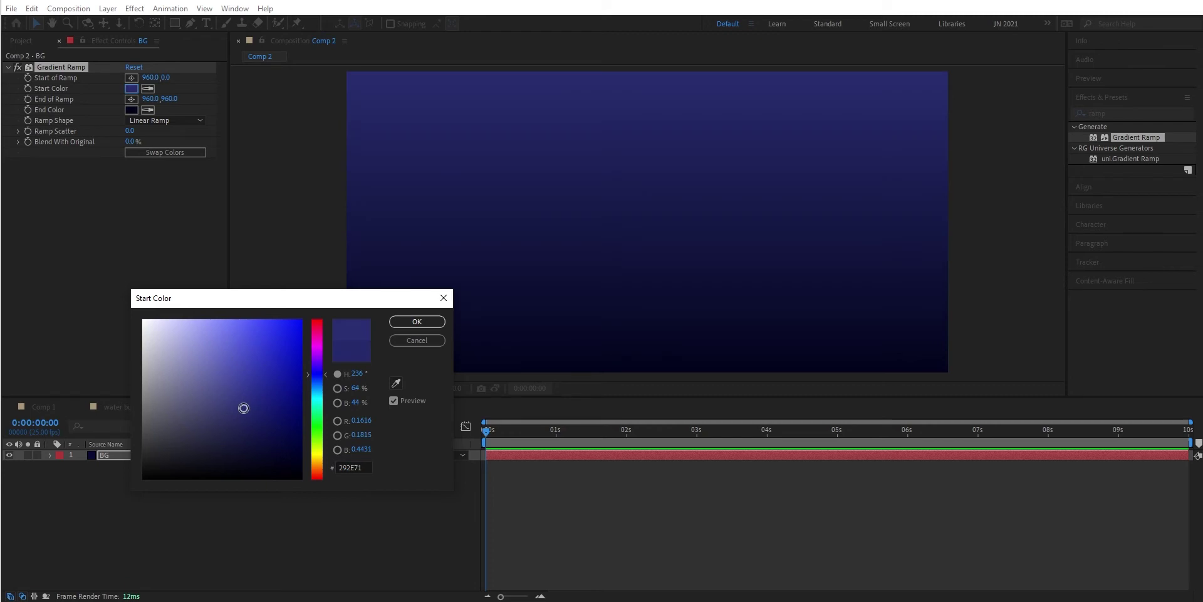
{"action": "left_click", "coordinate": [404, 321]}
{"action": "left_click_drag", "start_coordinate": [149, 77], "coordinate": [108, 82]}
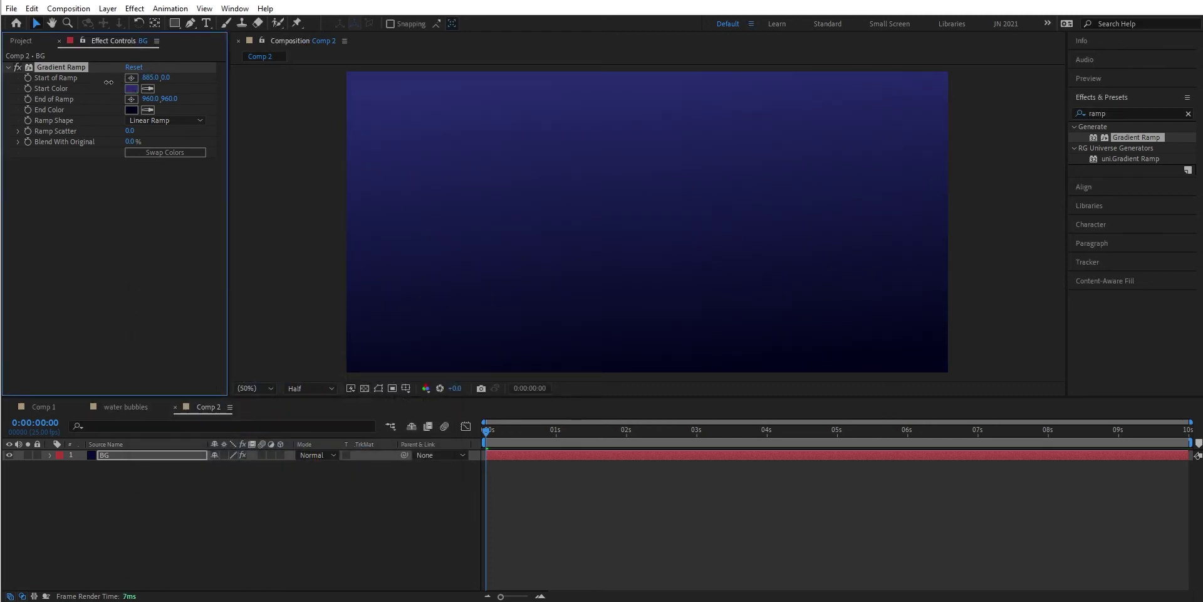
{"action": "left_click", "coordinate": [160, 274]}
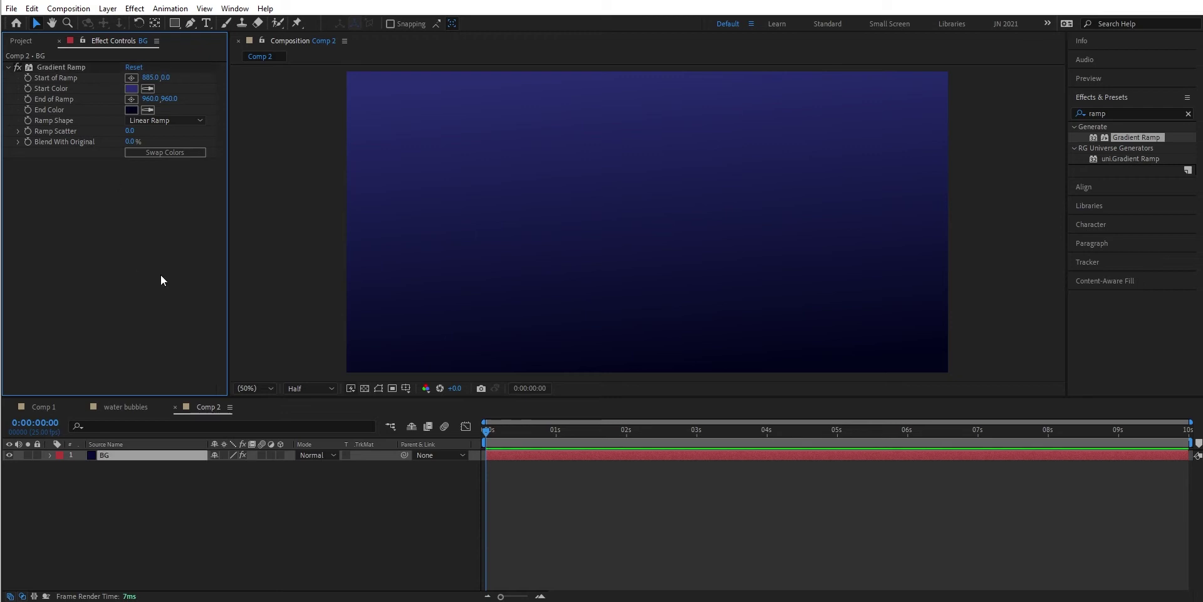
- Apply the Noise effect to the BG layer and set its amount of noise to 1%
{"action": "left_click", "coordinate": [1189, 114]}
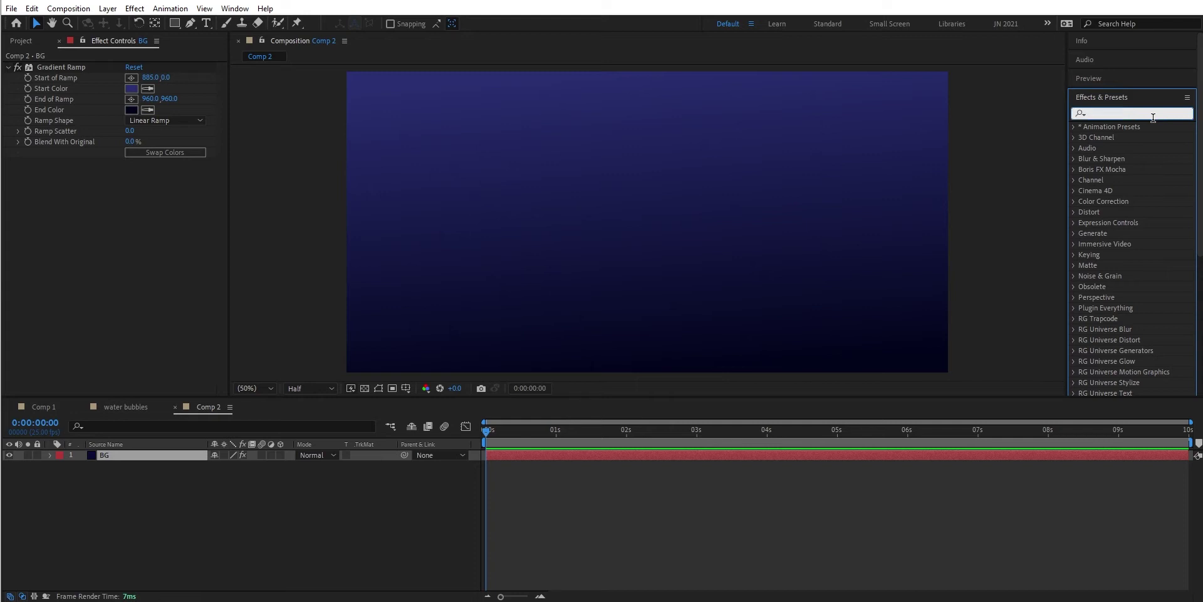
{"action": "type", "text": "noi"}
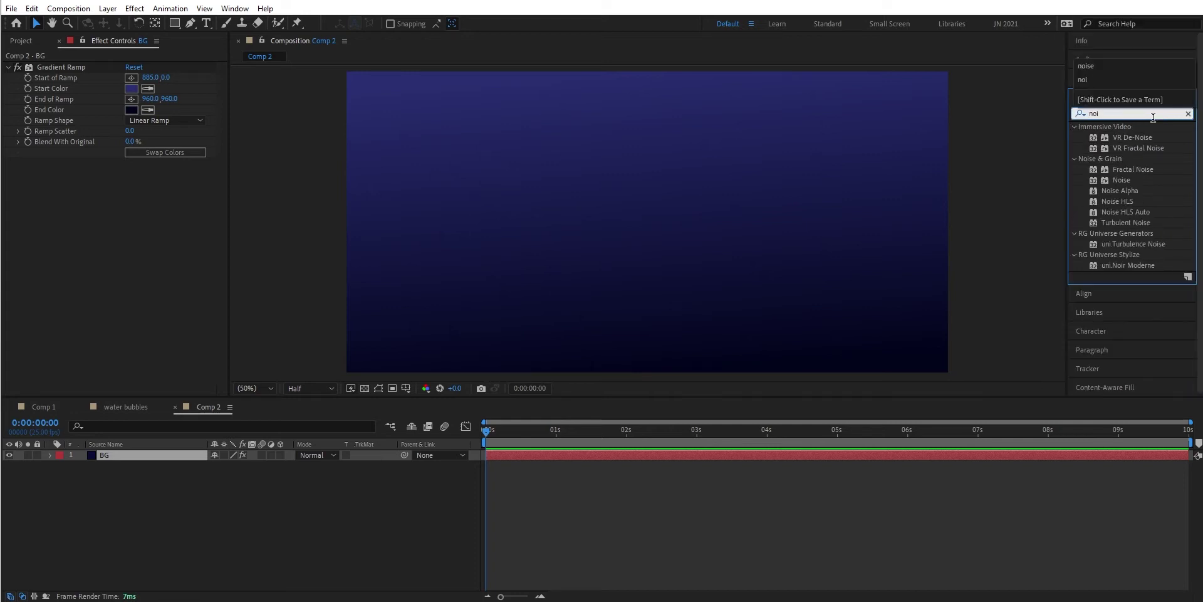
{"action": "left_click_drag", "start_coordinate": [1118, 178], "coordinate": [148, 460]}
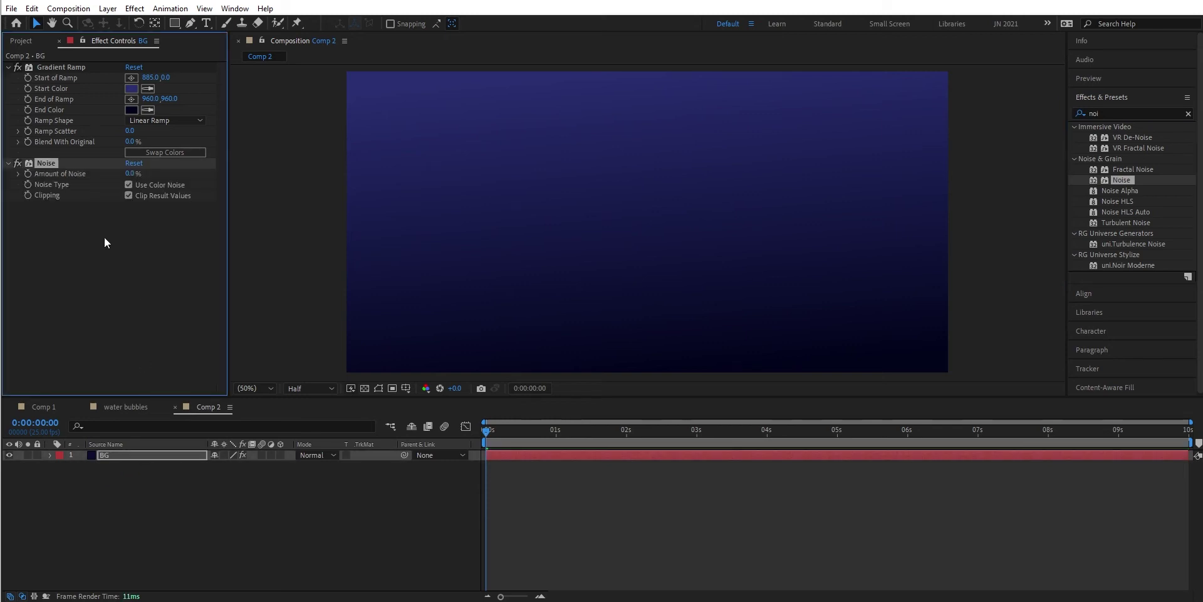
{"action": "left_click", "coordinate": [133, 175]}
{"action": "type", "text": "1"}
{"action": "key", "text": "Return"}
{"action": "left_click", "coordinate": [137, 317]}
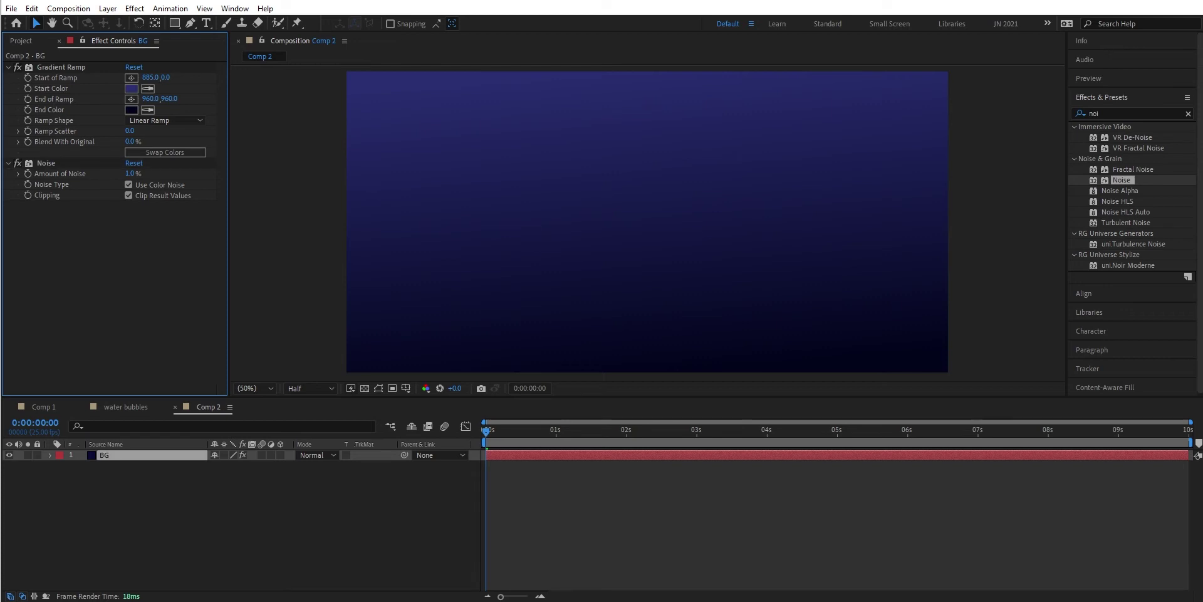
- Add a second composition-sized solid layer named bubble above the BG layer
{"action": "left_click", "coordinate": [106, 9]}
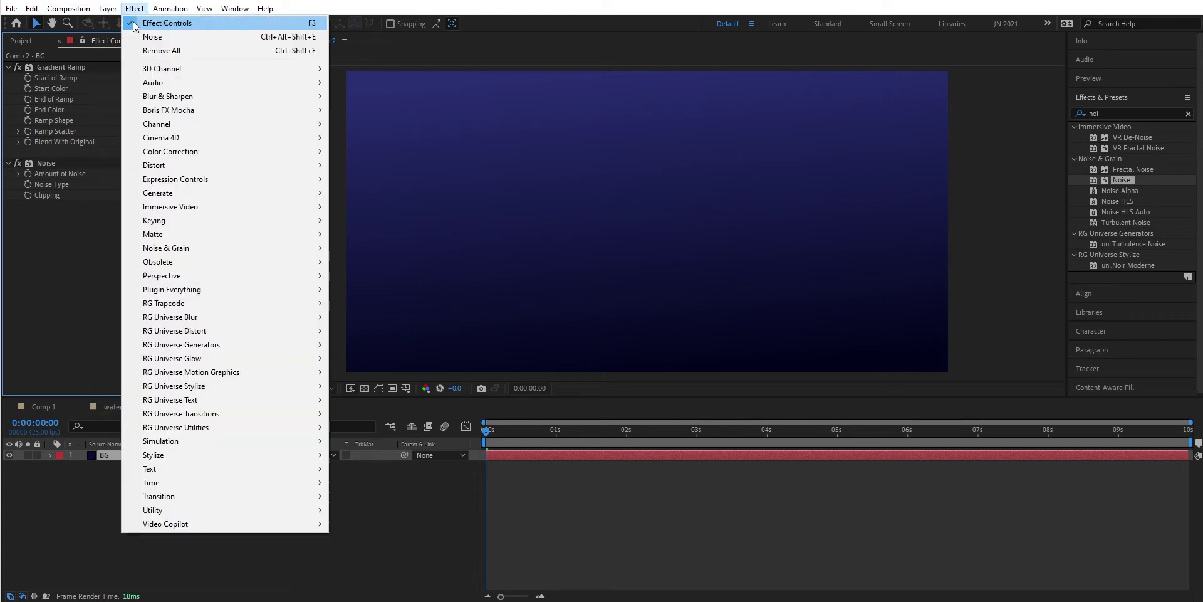
{"action": "mouse_move", "coordinate": [134, 24]}
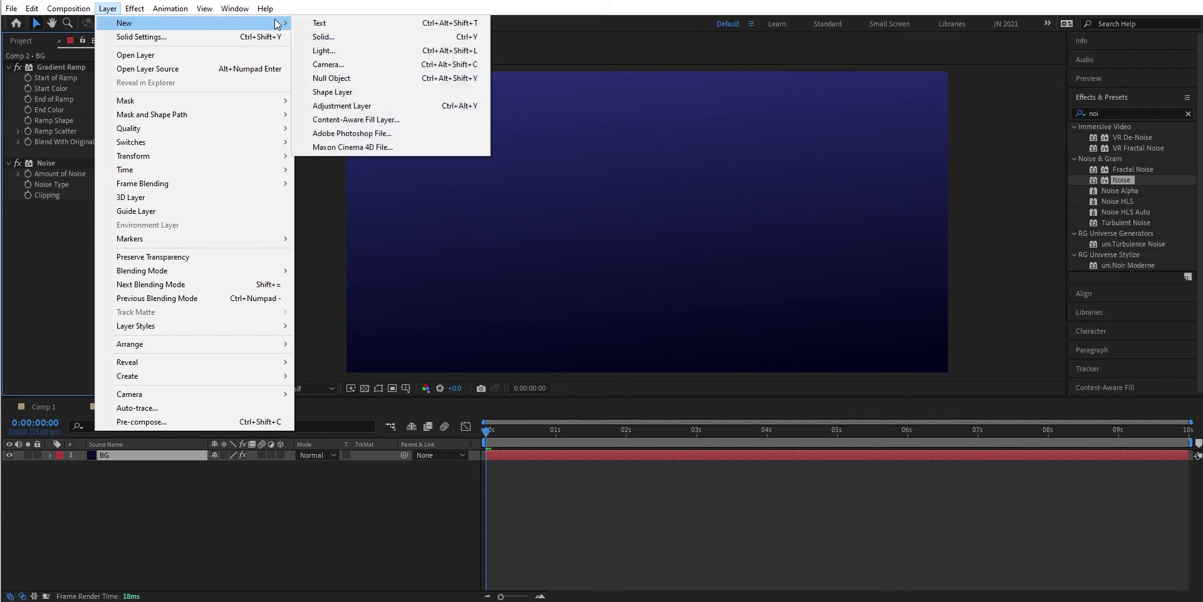
{"action": "left_click", "coordinate": [322, 37]}
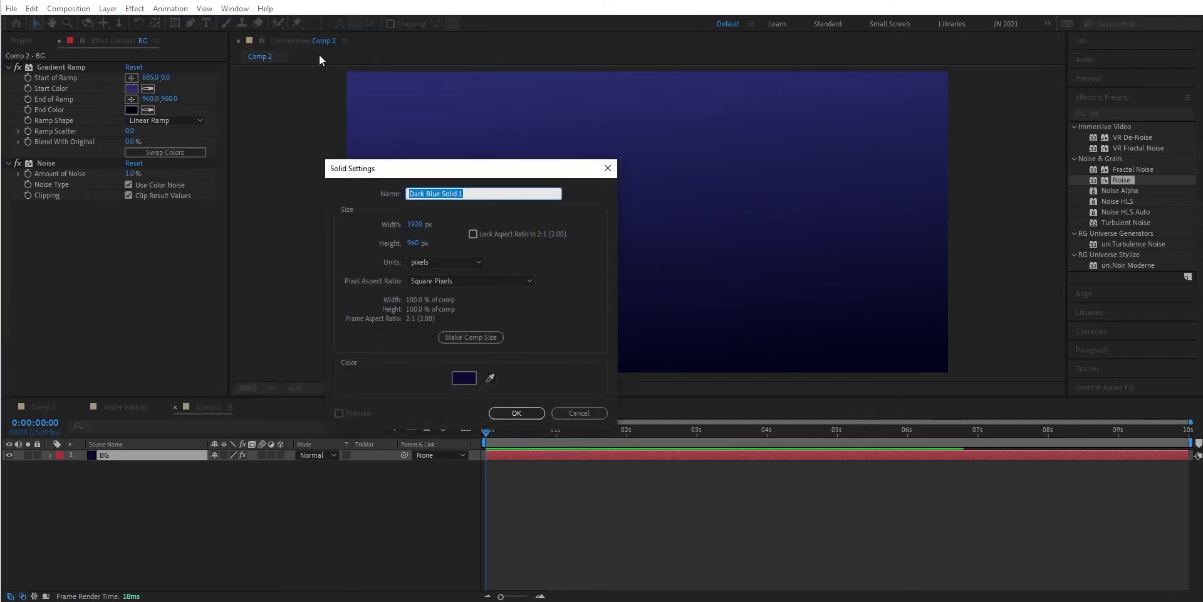
{"action": "type", "text": "bubble"}
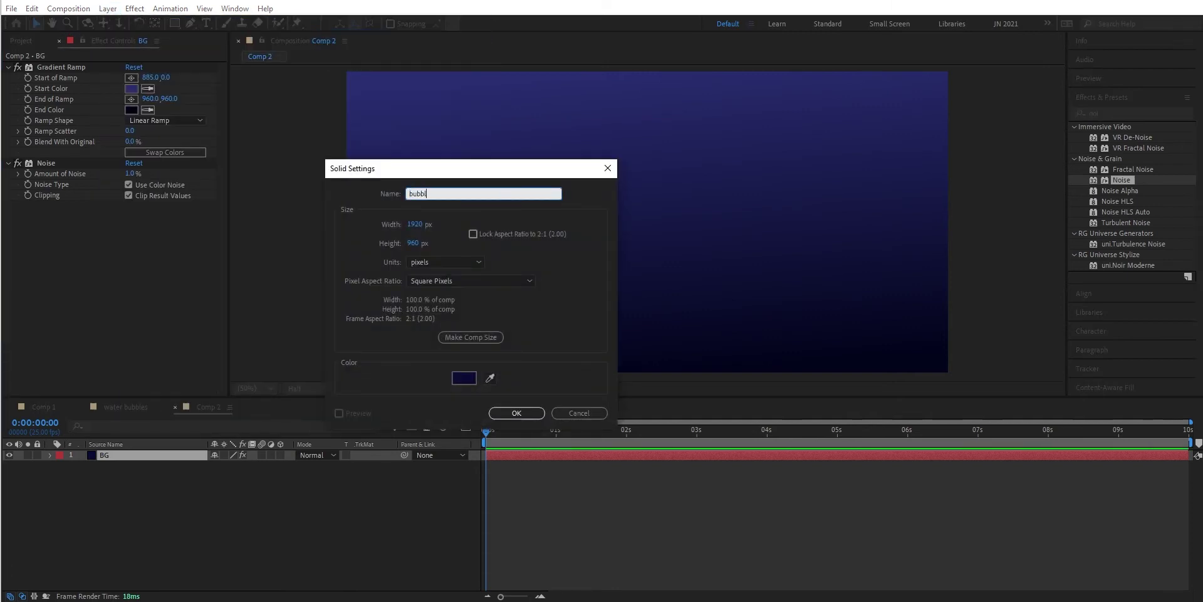
{"action": "key", "text": "Return"}
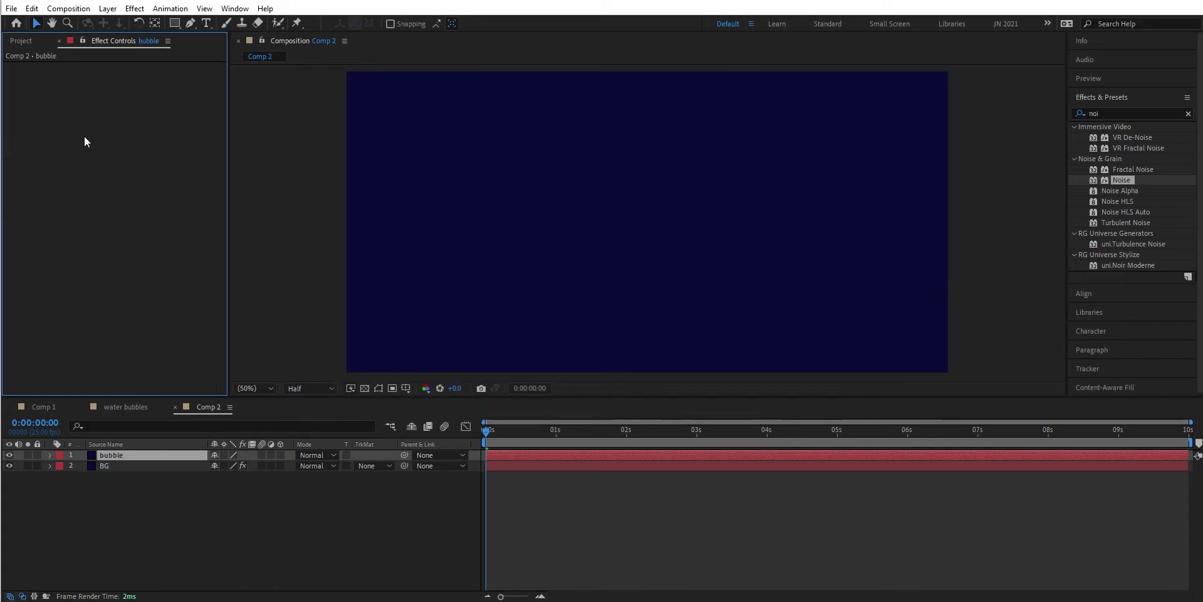
- Find the Foam simulation effect and apply it to the bubble layer
{"action": "left_click", "coordinate": [1188, 114]}
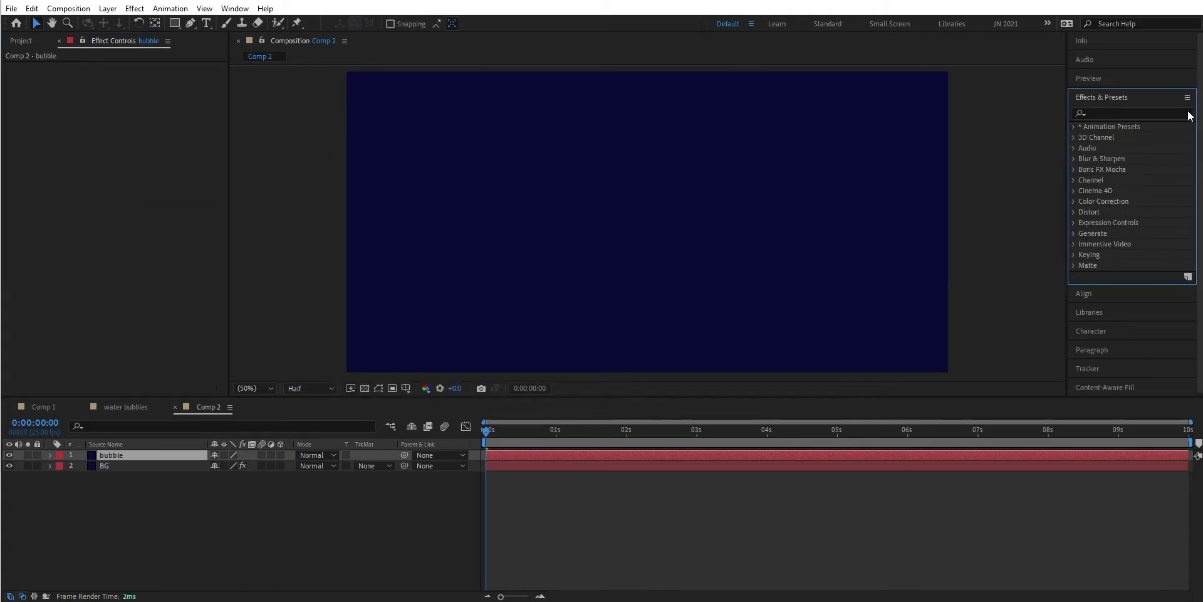
{"action": "left_click", "coordinate": [1154, 114]}
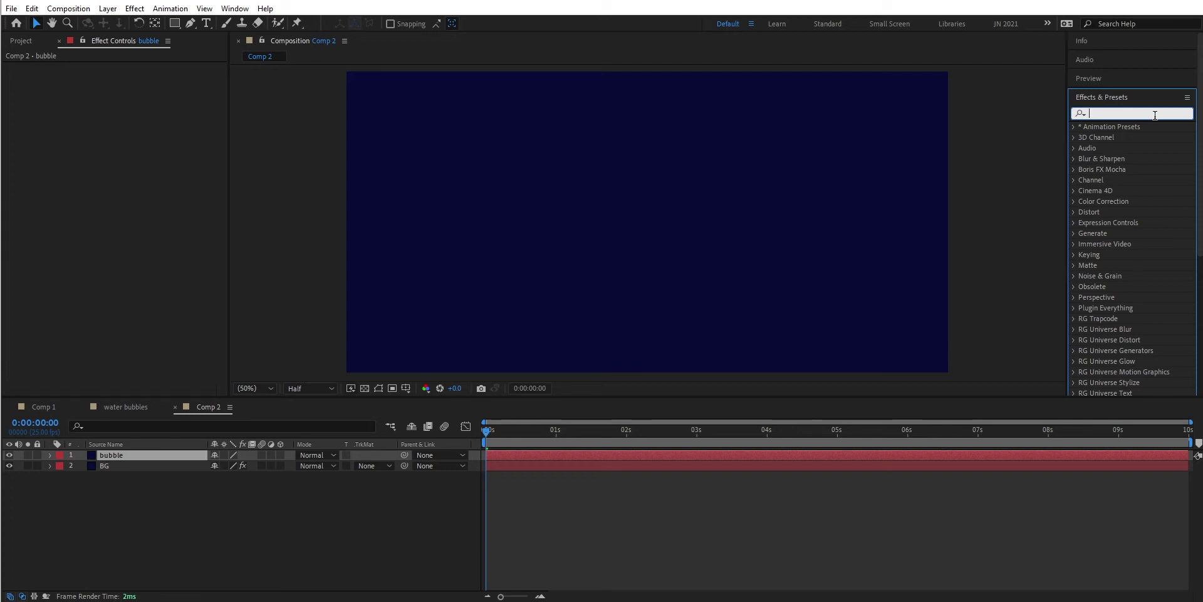
{"action": "type", "text": "foam"}
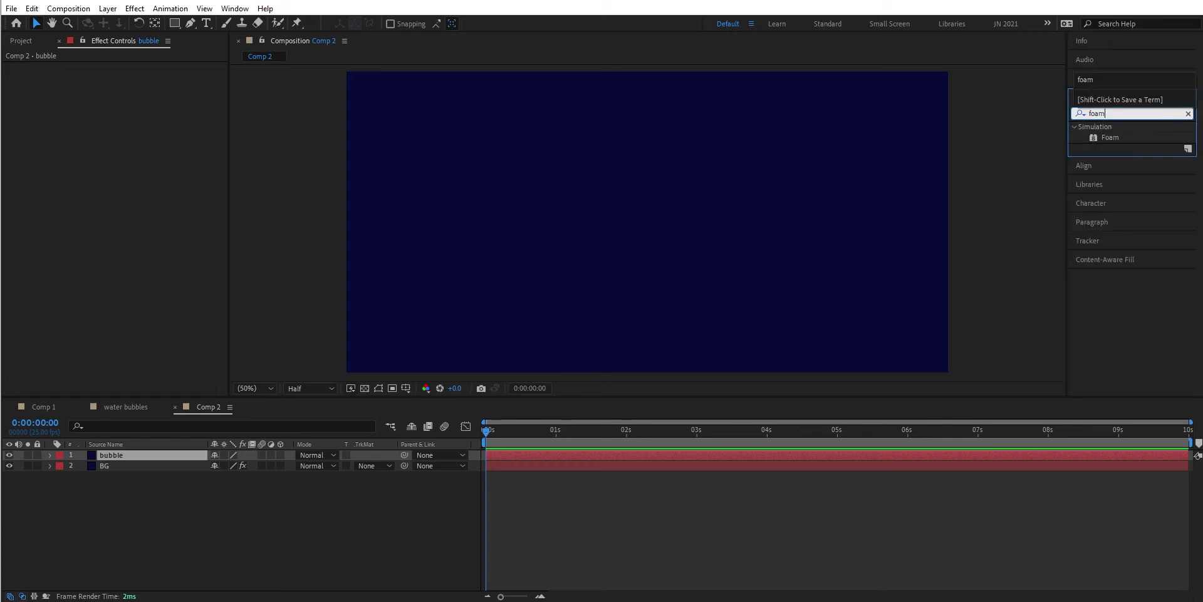
{"action": "left_click_drag", "start_coordinate": [1120, 137], "coordinate": [161, 454]}
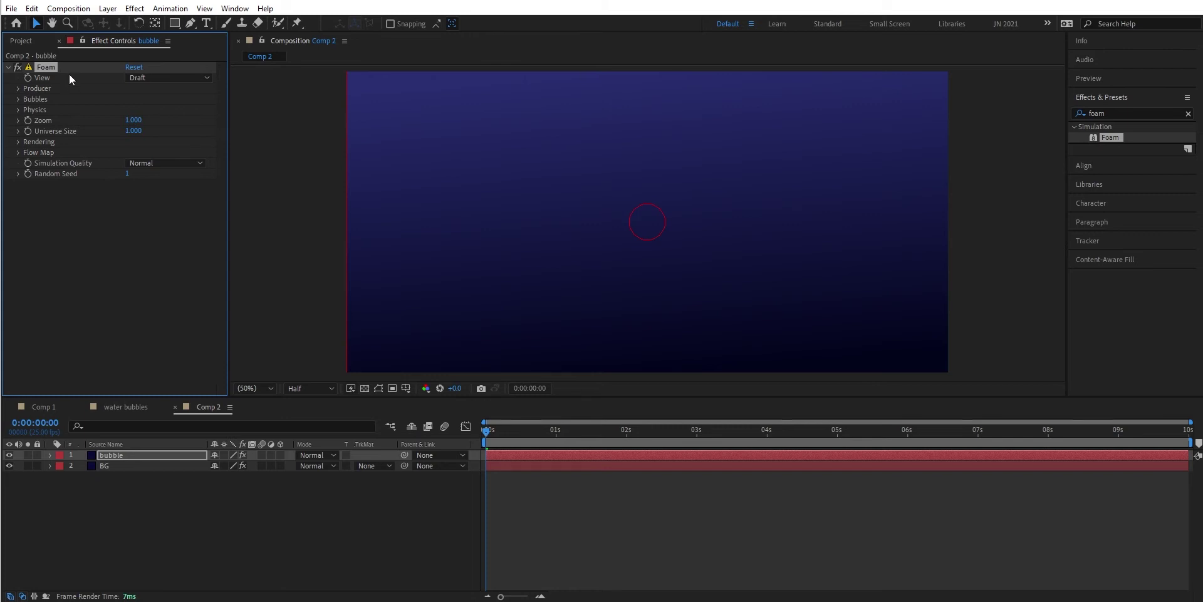
- Set Foam's Producer X Size to 0.450 and move the Producer Point below the frame to 960, 1068
{"action": "left_click", "coordinate": [17, 89]}
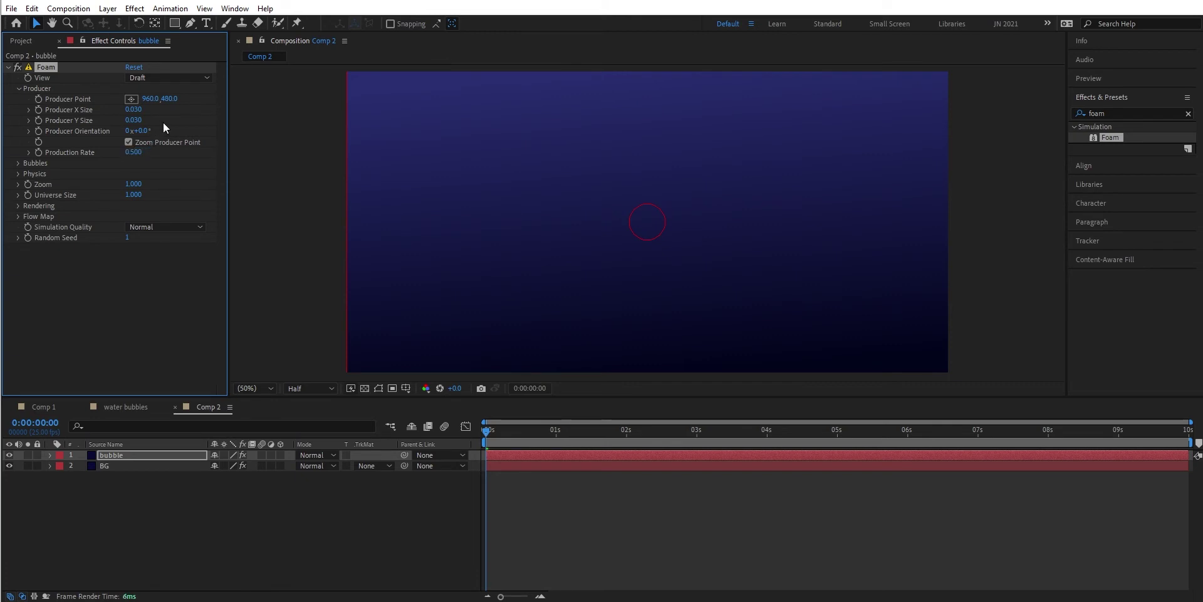
{"action": "left_click_drag", "start_coordinate": [132, 109], "coordinate": [454, 110]}
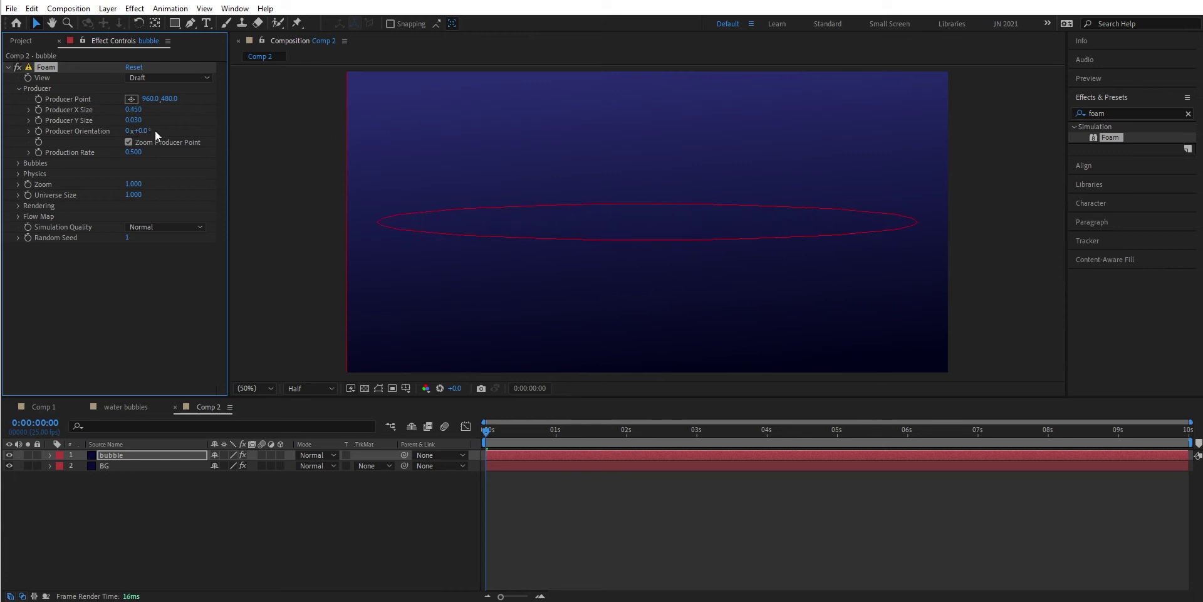
{"action": "left_click_drag", "start_coordinate": [164, 99], "coordinate": [540, 95]}
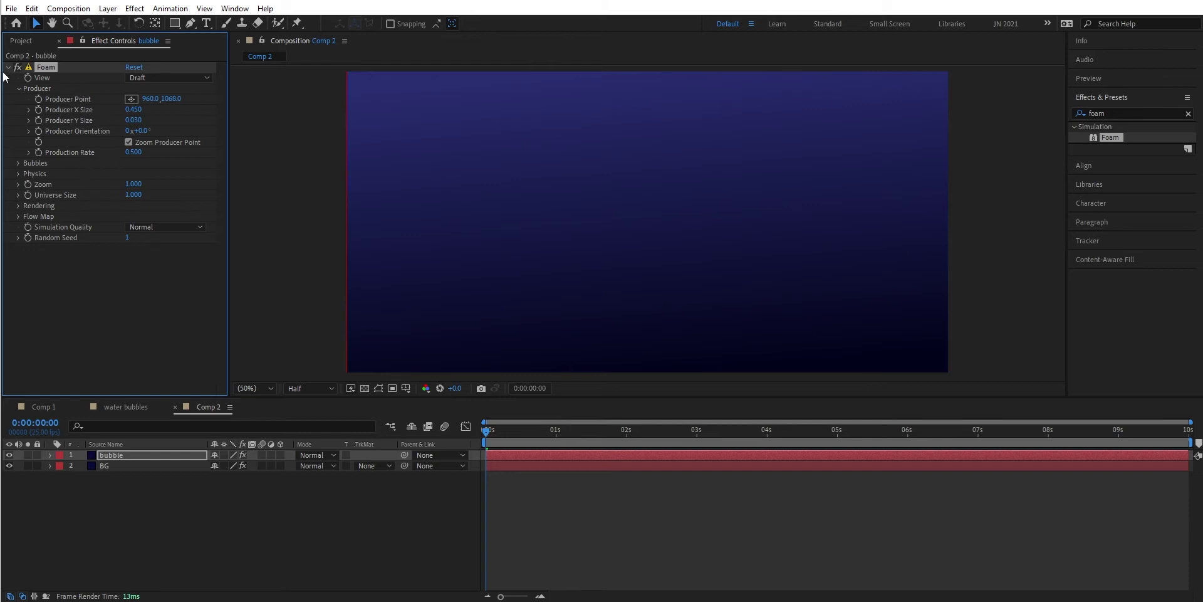
{"action": "left_click", "coordinate": [18, 89]}
- Set Foam's bubble Size to 0.1, Lifespan to 1000, Bubble Growth Speed to 1 and Strength to 100
{"action": "left_click", "coordinate": [18, 99]}
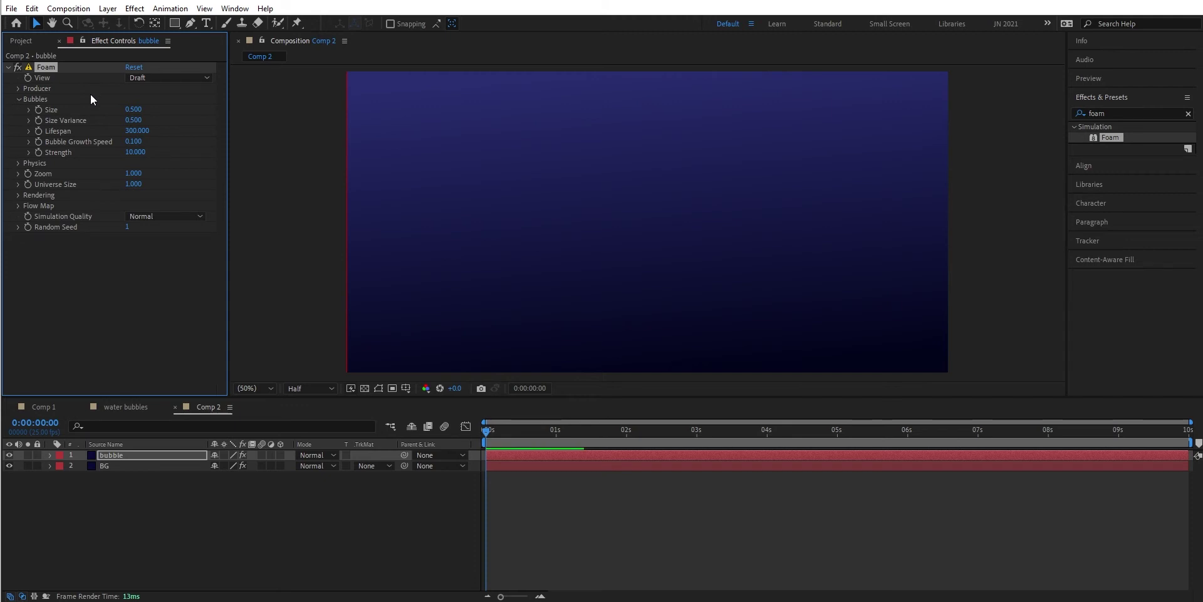
{"action": "left_click", "coordinate": [133, 109]}
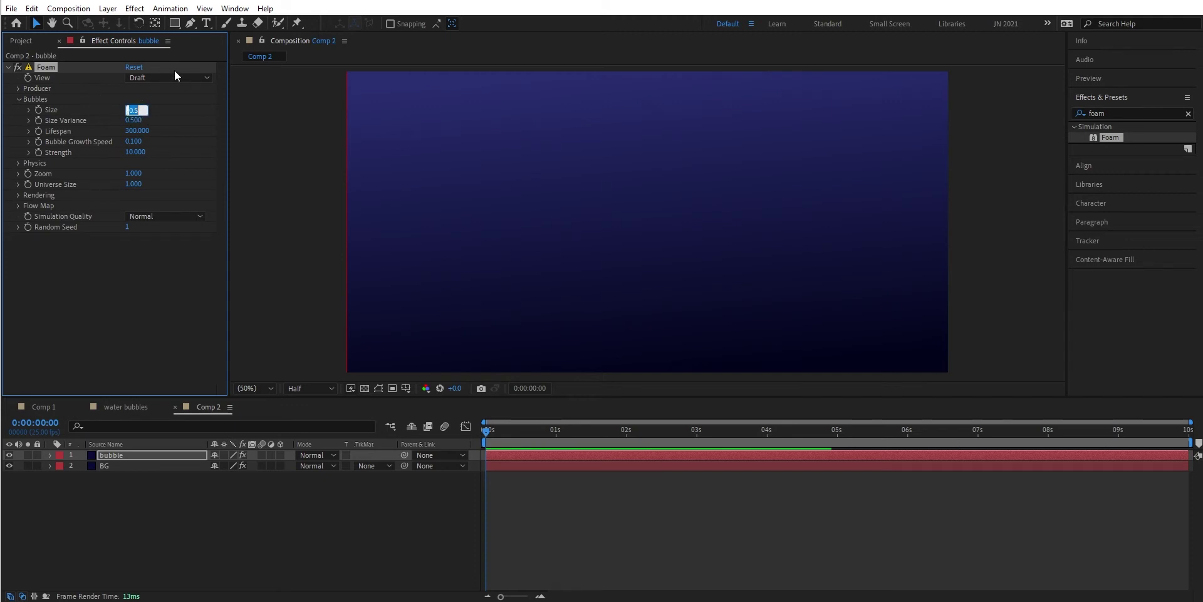
{"action": "type", "text": "0.1"}
{"action": "key", "text": "Return"}
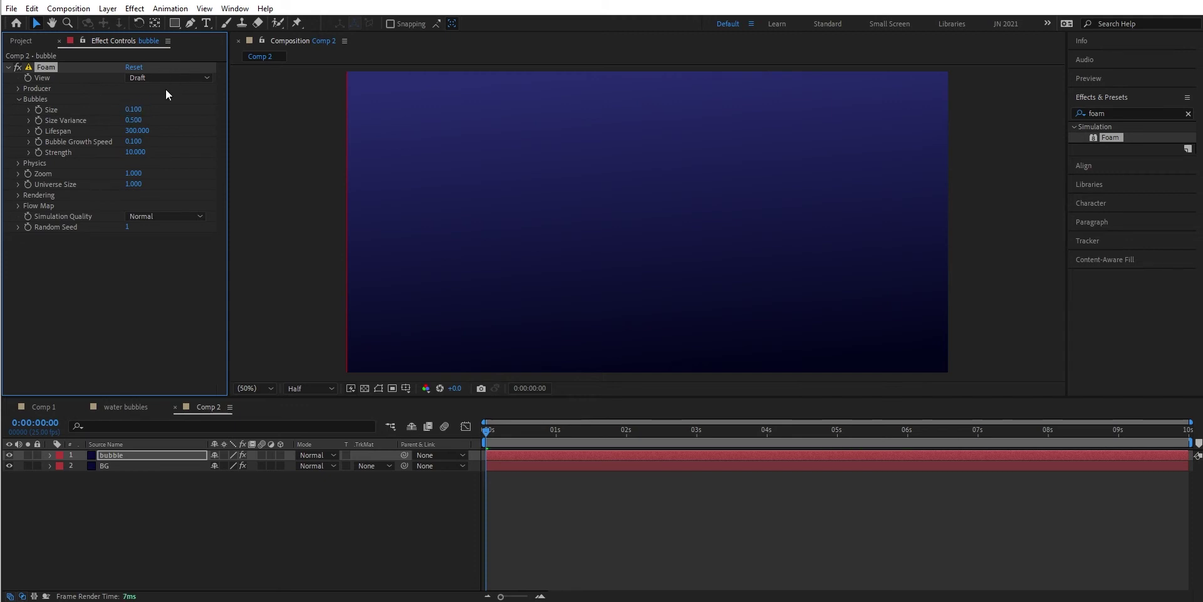
{"action": "left_click_drag", "start_coordinate": [140, 132], "coordinate": [377, 115]}
{"action": "left_click_drag", "start_coordinate": [148, 129], "coordinate": [191, 126]}
{"action": "left_click", "coordinate": [135, 152]}
{"action": "type", "text": "100"}
{"action": "key", "text": "Return"}
- In Foam's physics settings, set the Wind Speed to 1.5 and the Wind Direction to 0°
{"action": "left_click", "coordinate": [18, 163]}
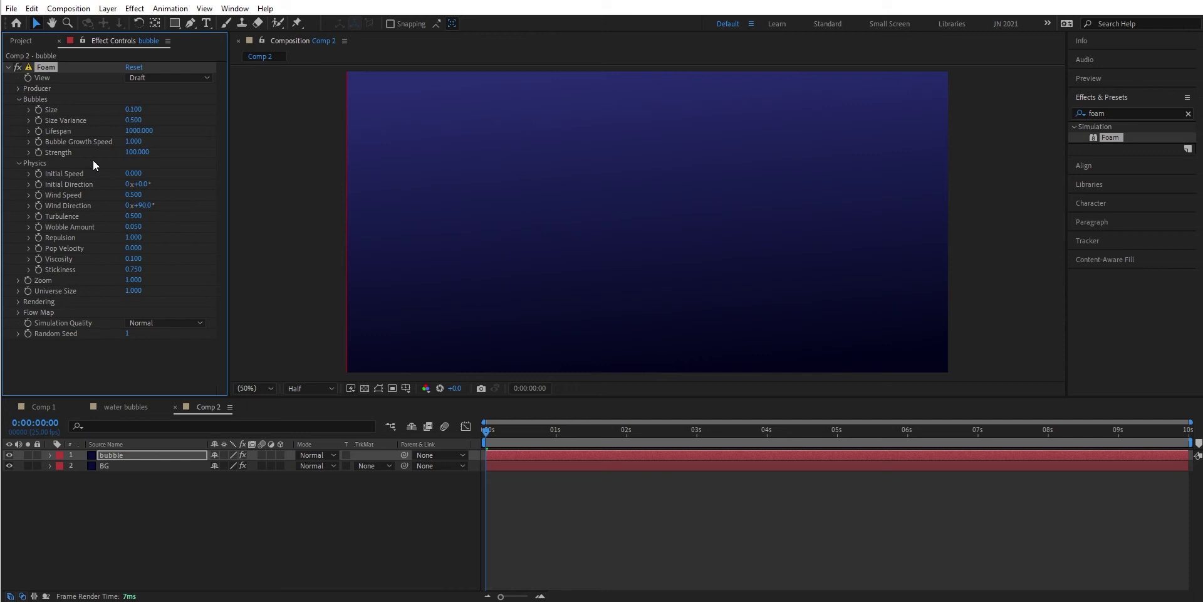
{"action": "left_click", "coordinate": [134, 195]}
{"action": "type", "text": "1.5"}
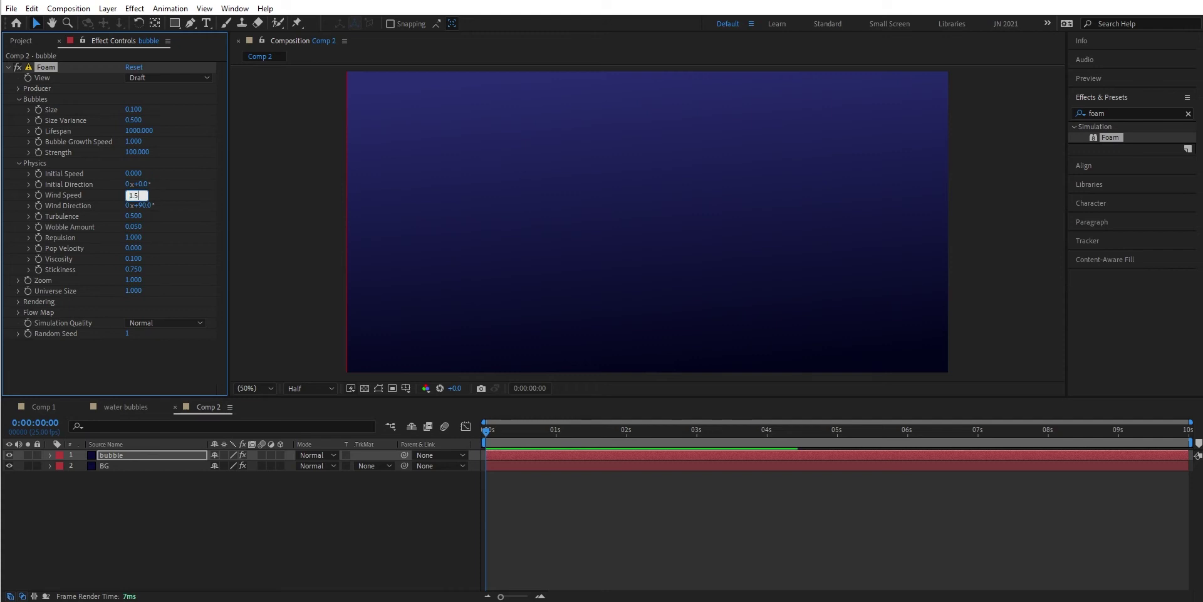
{"action": "key", "text": "Return"}
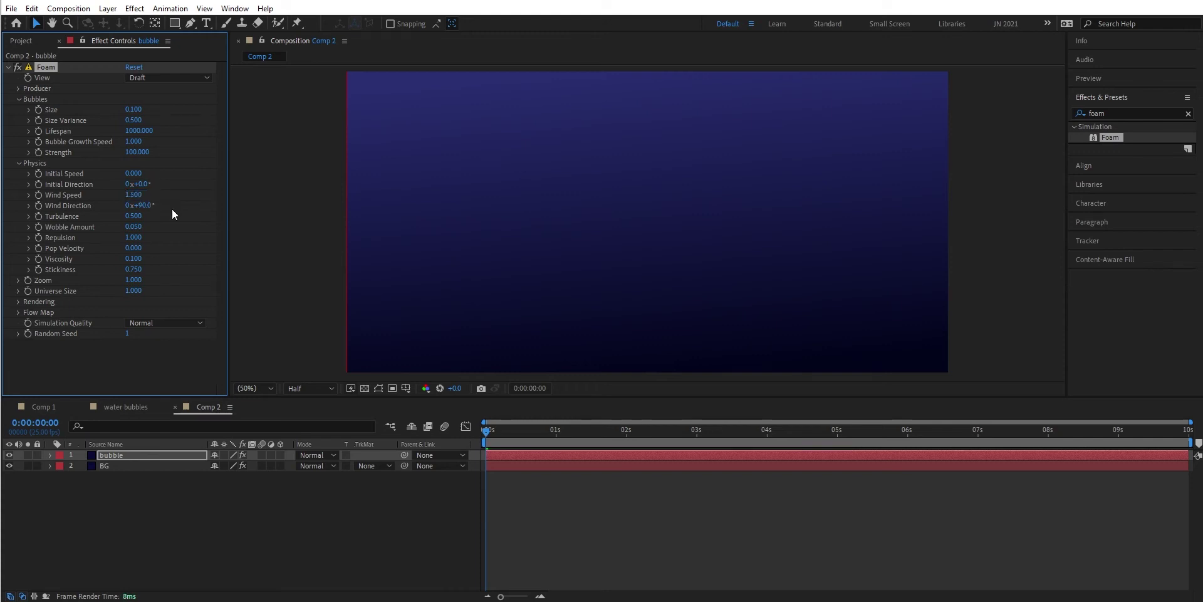
{"action": "left_click", "coordinate": [146, 206]}
{"action": "type", "text": "0"}
{"action": "key", "text": "Return"}
- Set Foam's Turbulence to 0.230, Repulsion to 0 and Viscosity to 1, and lower the Stickiness
{"action": "left_click_drag", "start_coordinate": [134, 215], "coordinate": [125, 217]}
{"action": "left_click_drag", "start_coordinate": [143, 237], "coordinate": [133, 238]}
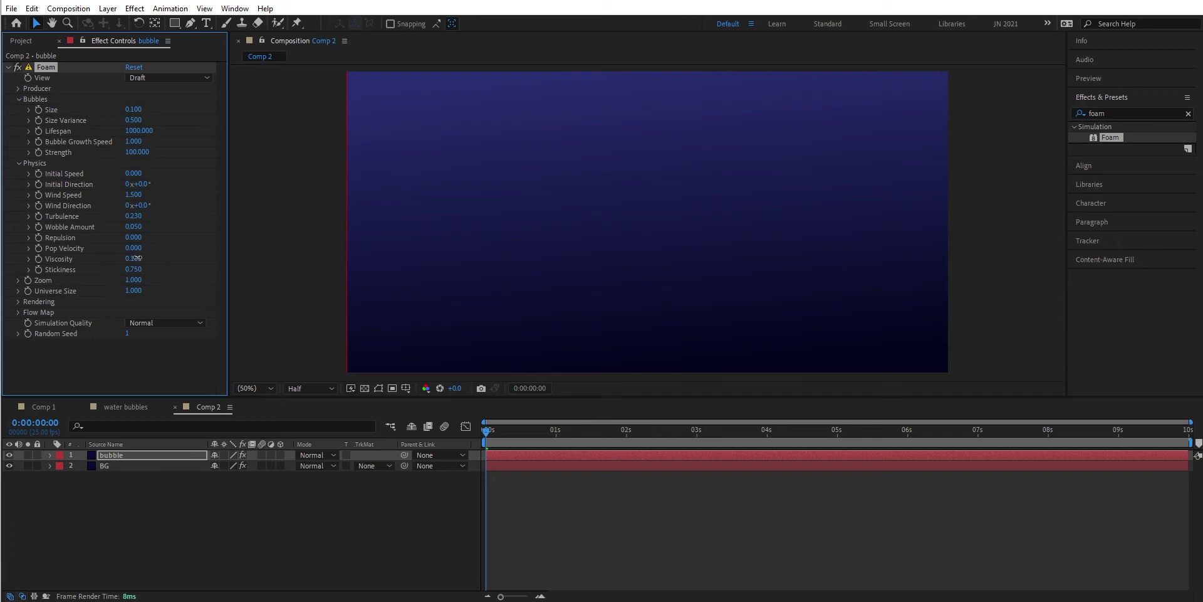
{"action": "left_click", "coordinate": [134, 258]}
{"action": "type", "text": "1"}
{"action": "key", "text": "Return"}
{"action": "left_click_drag", "start_coordinate": [133, 270], "coordinate": [31, 274]}
{"action": "left_click", "coordinate": [18, 164]}
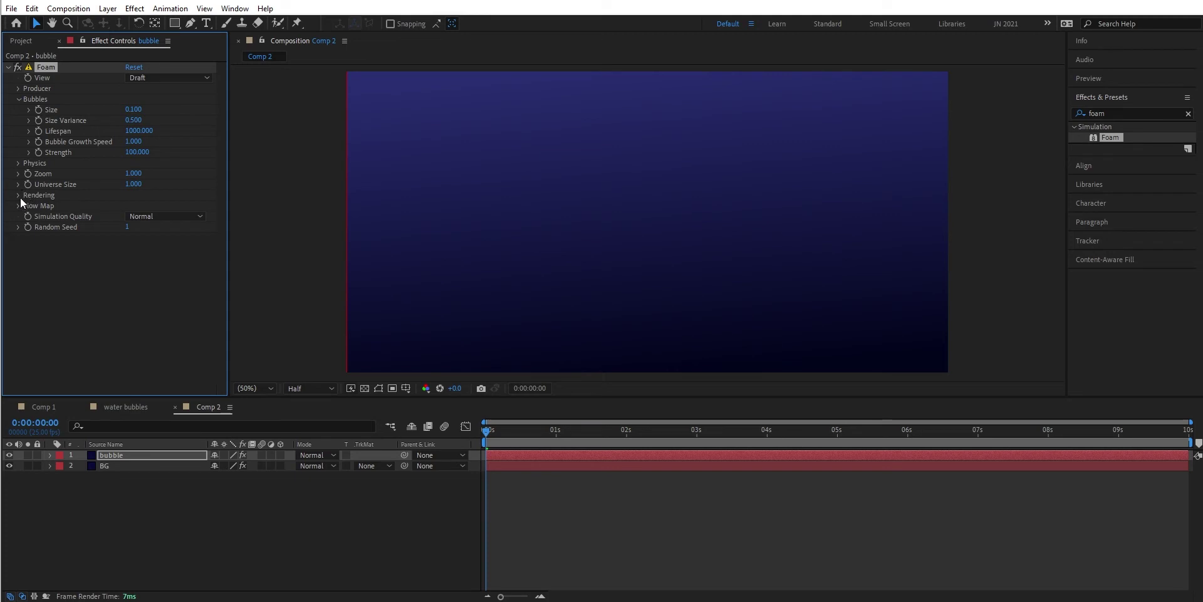
- Set Foam's Bubble Texture to Soda Water in its rendering settings
{"action": "left_click", "coordinate": [18, 195]}
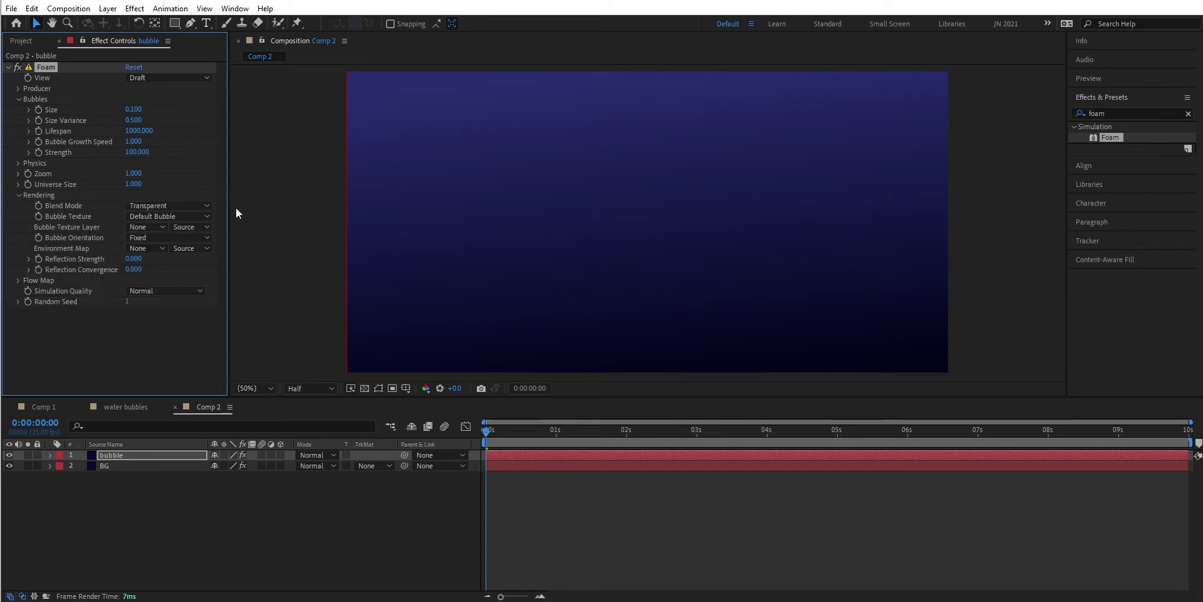
{"action": "left_click", "coordinate": [207, 217]}
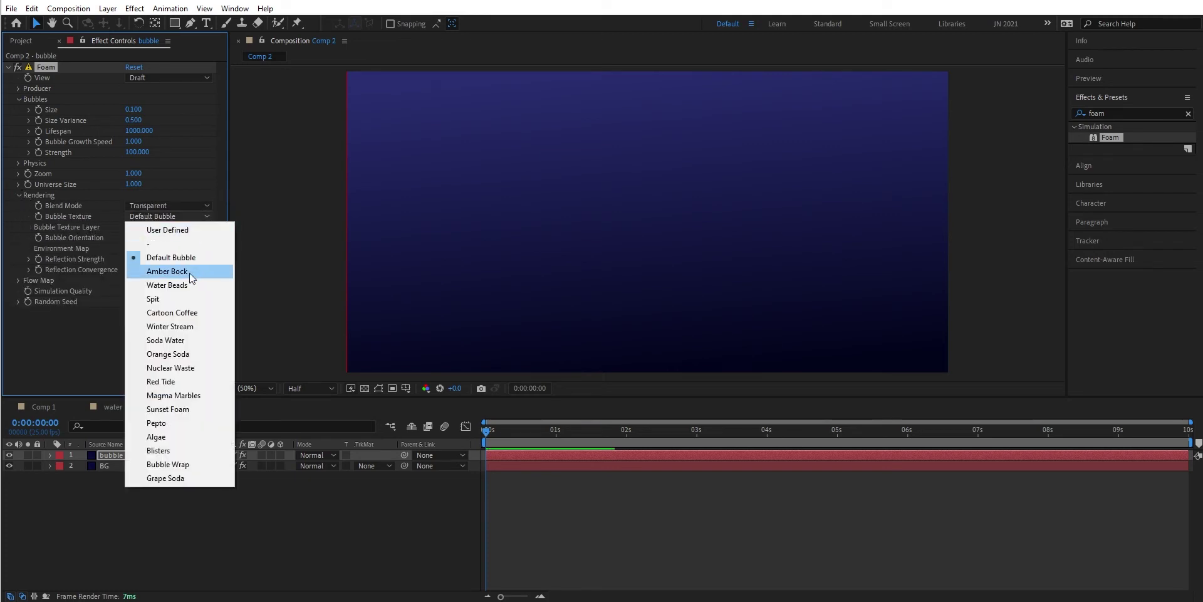
{"action": "left_click", "coordinate": [186, 341]}
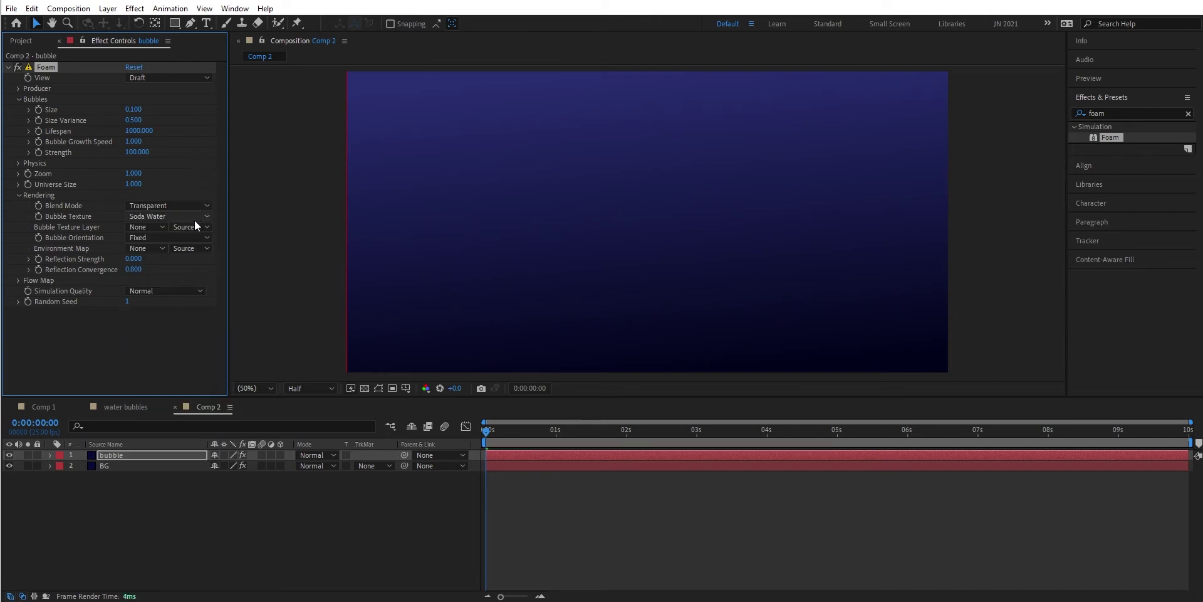
{"action": "left_click", "coordinate": [17, 195]}
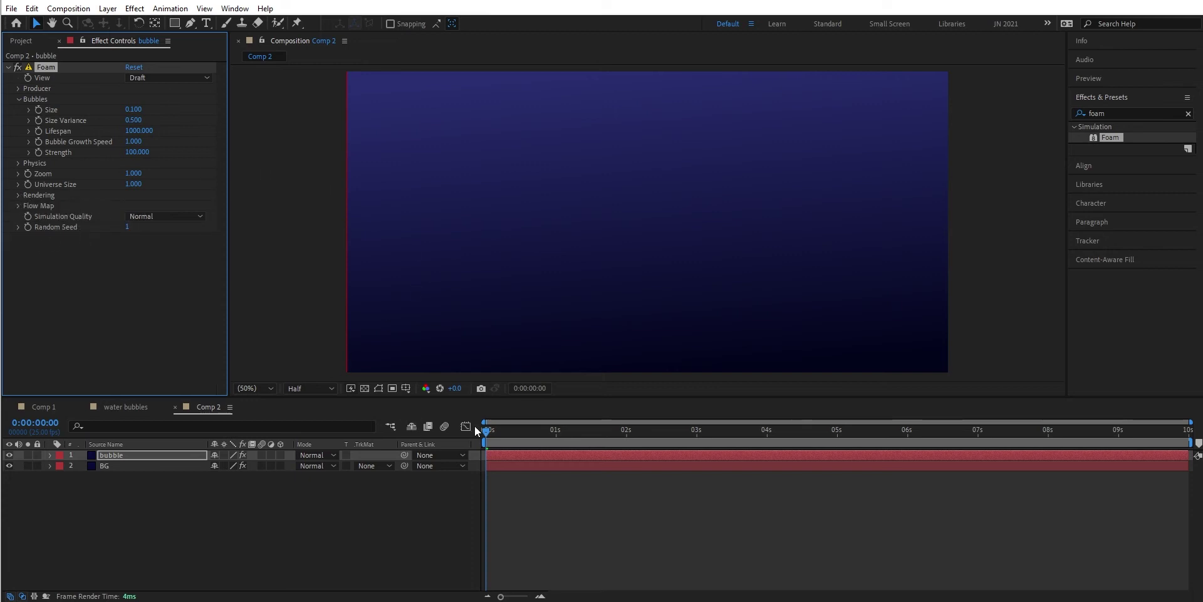
- Slide the bubble layer about 4 seconds earlier, extend its end to the composition's end, and preview the animation
{"action": "key", "text": "space"}
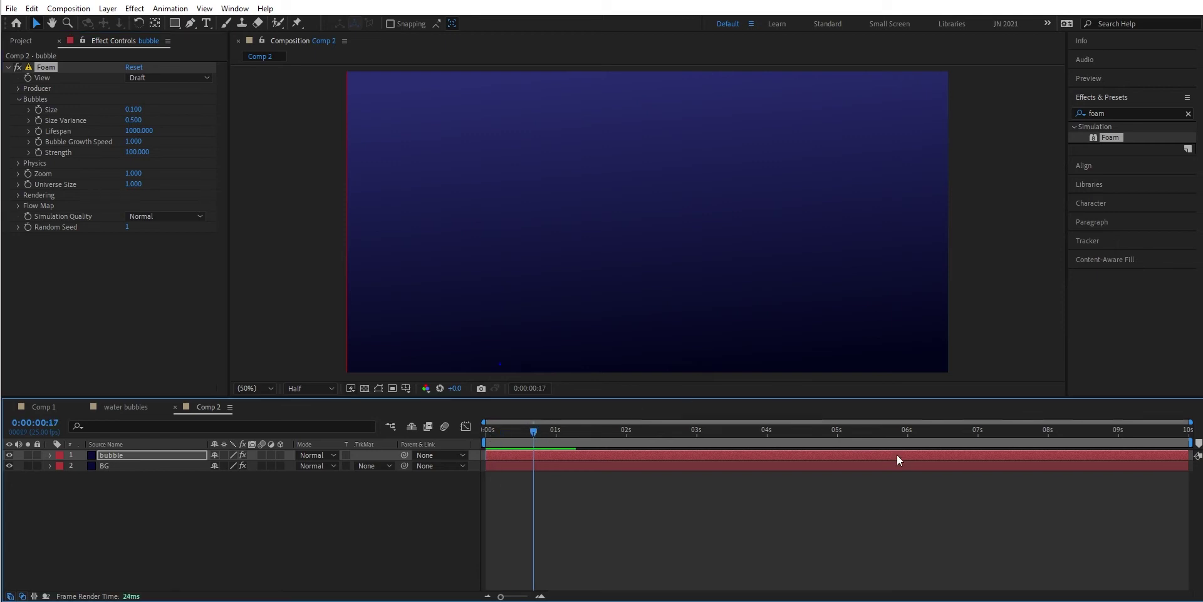
{"action": "left_click_drag", "start_coordinate": [901, 452], "coordinate": [604, 448]}
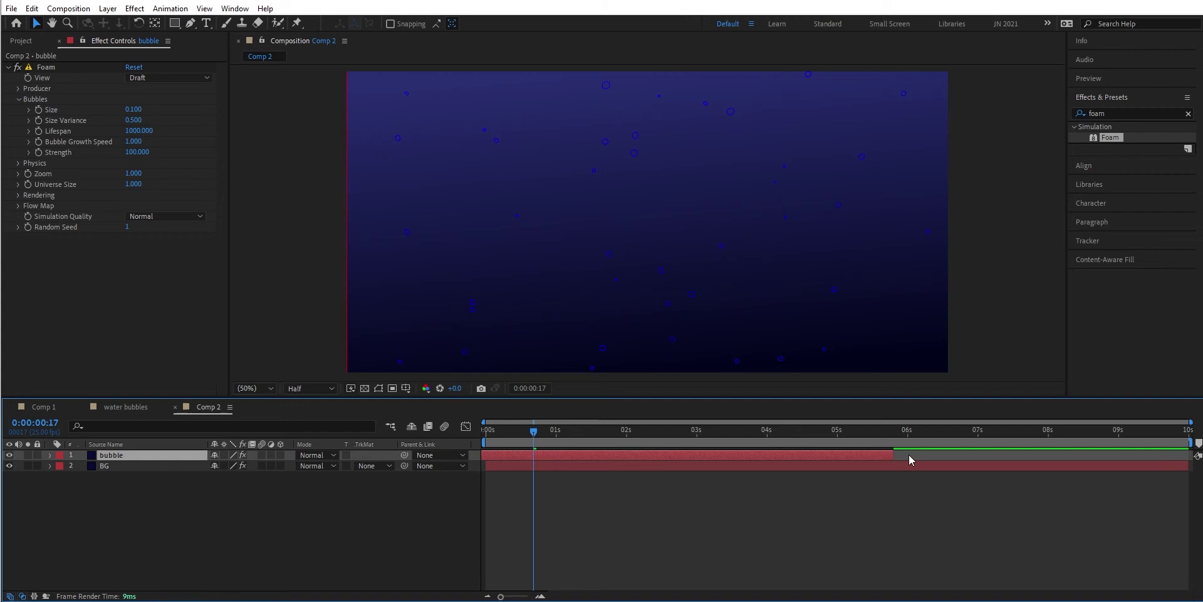
{"action": "left_click_drag", "start_coordinate": [894, 453], "coordinate": [1190, 454]}
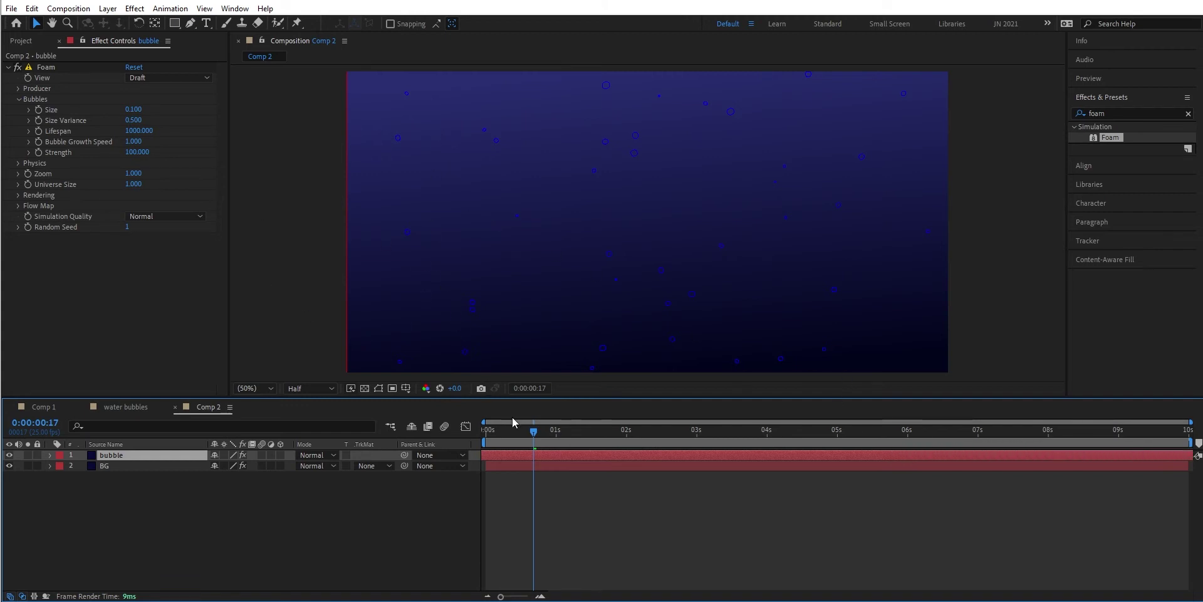
{"action": "key", "text": "space"}
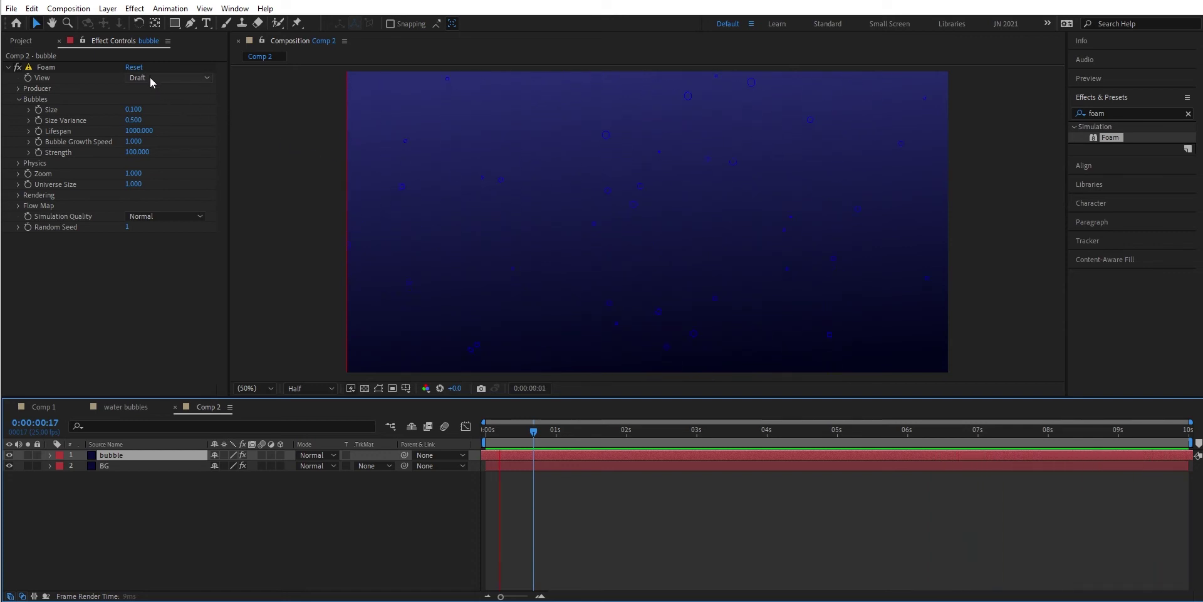
- Set Foam's view to Rendered, change the bubble layer's blending mode to Screen, and preview it
{"action": "left_click", "coordinate": [208, 79]}
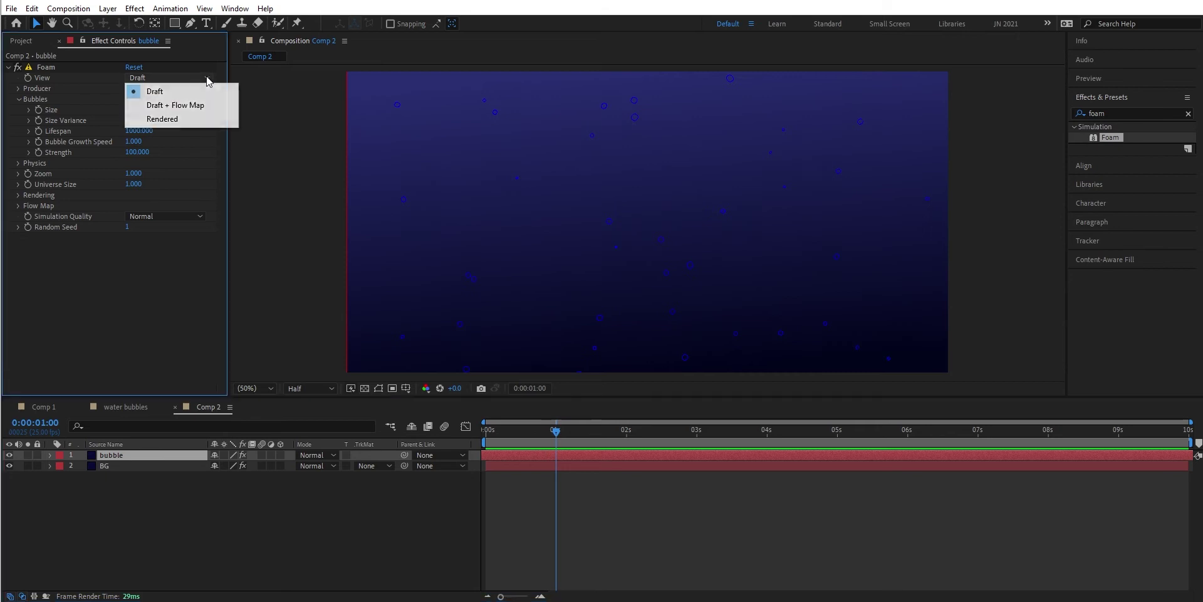
{"action": "left_click", "coordinate": [175, 118]}
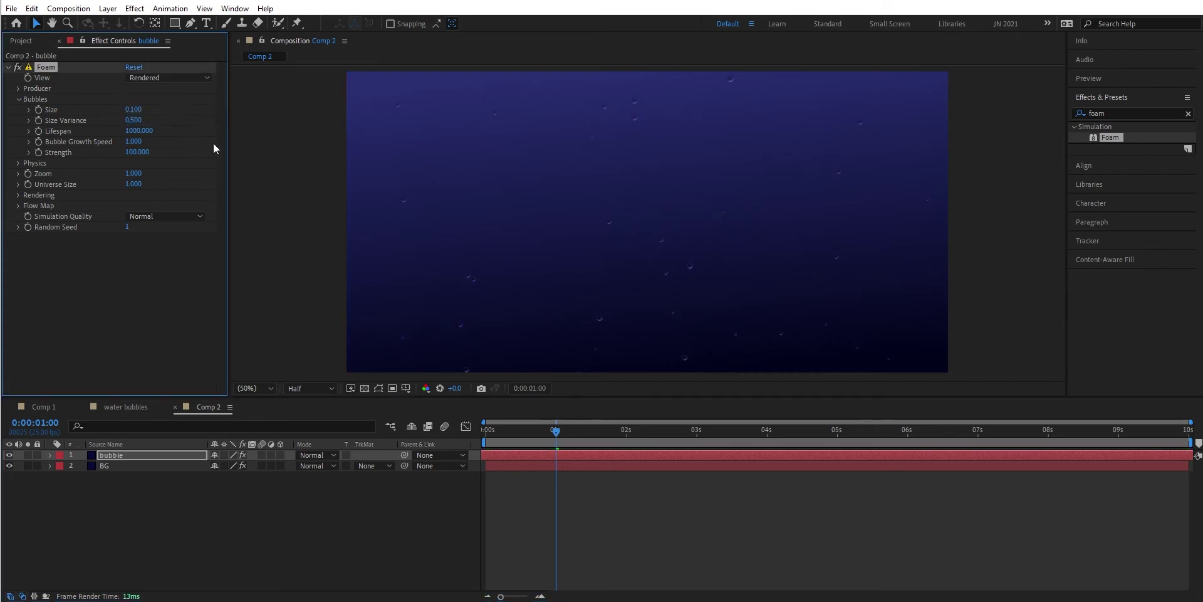
{"action": "left_click", "coordinate": [337, 453]}
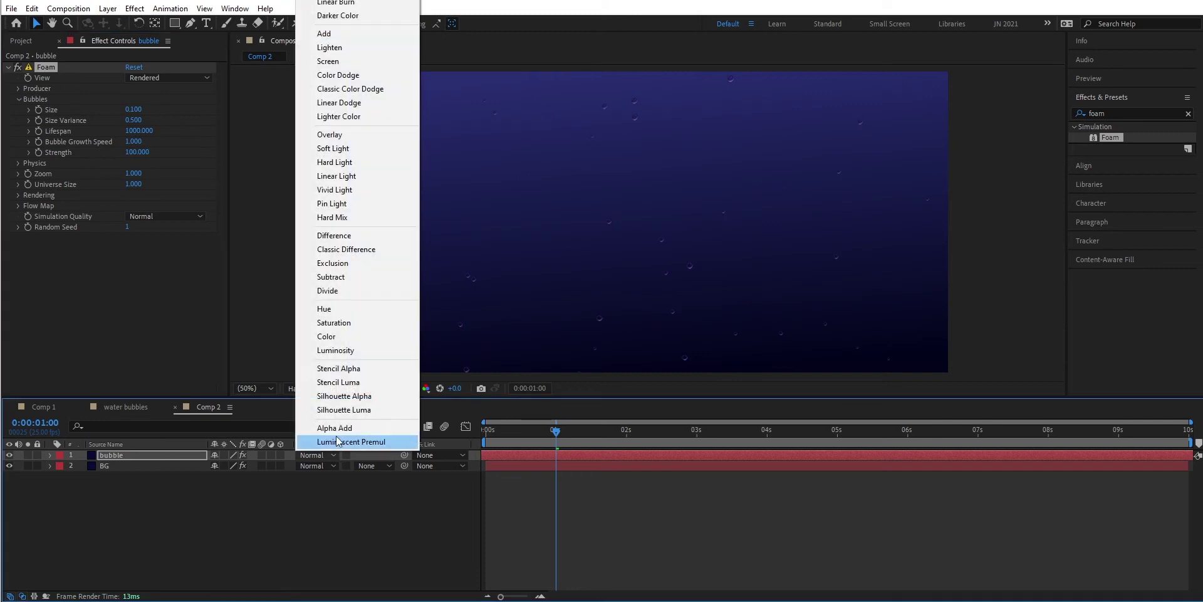
{"action": "left_click", "coordinate": [350, 62]}
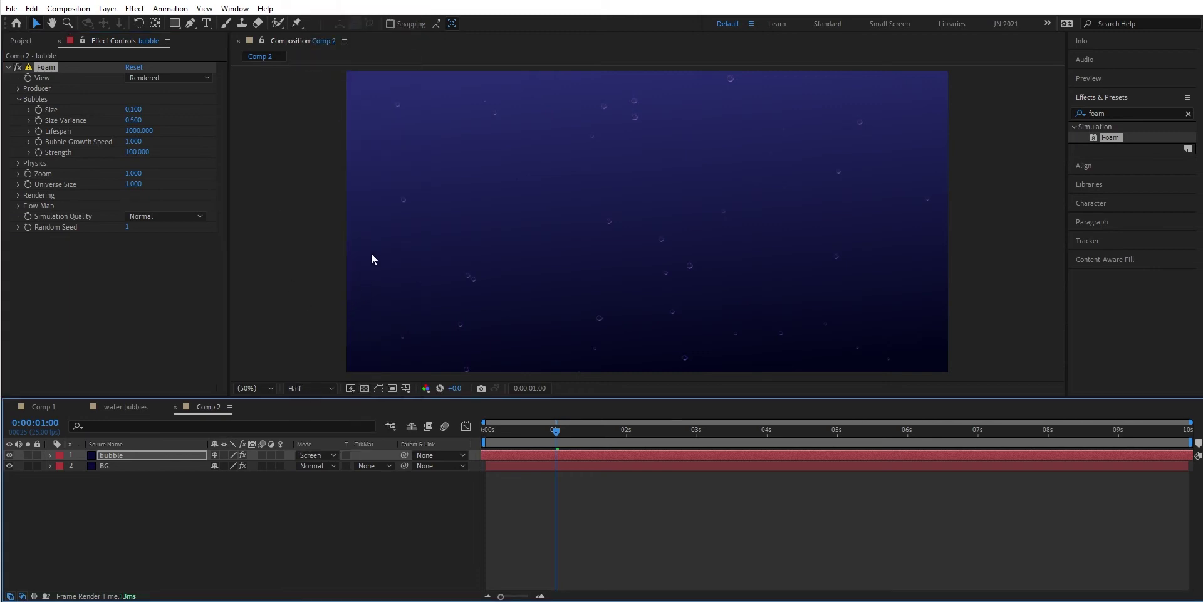
{"action": "key", "text": "space"}
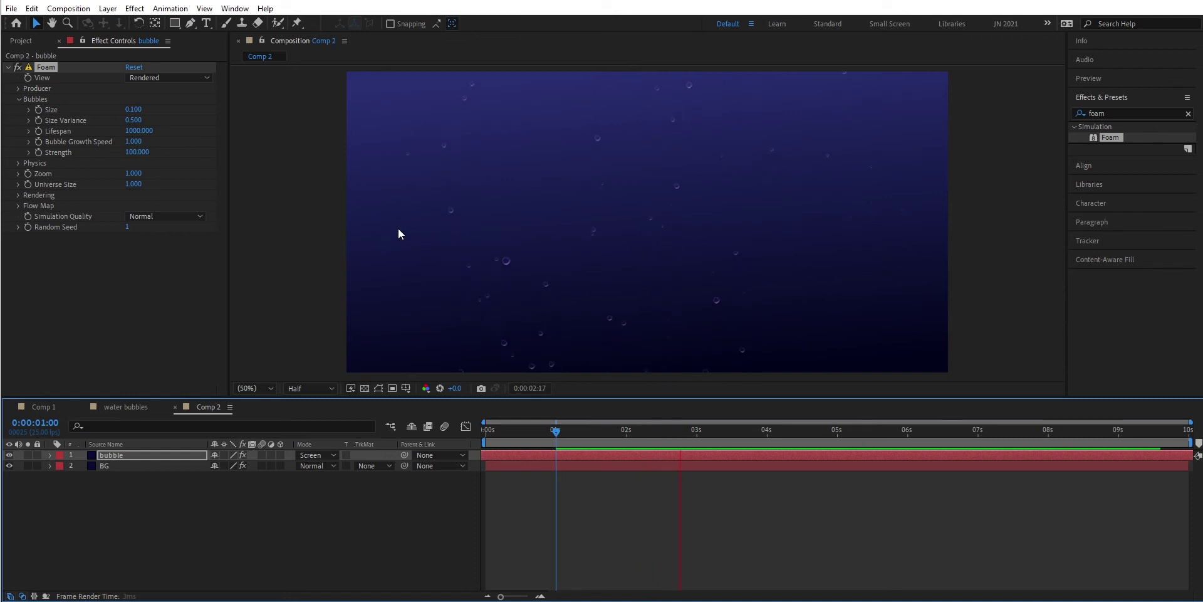
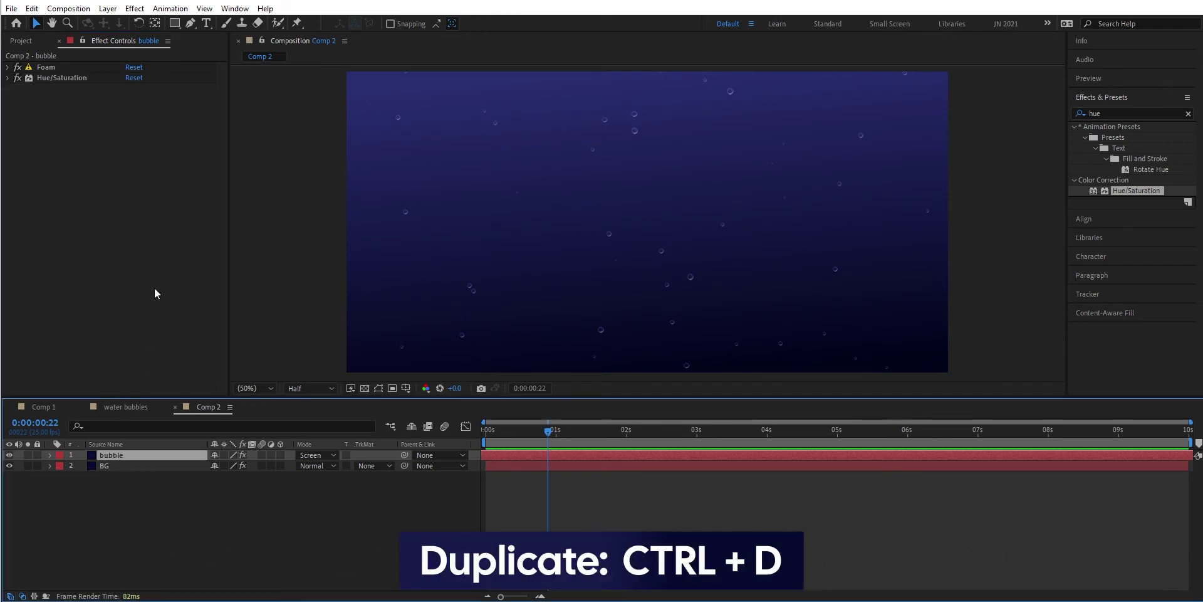
- Duplicate the bubble layer and set the copy's Foam Production Rate to 0.1
{"action": "key", "text": "ctrl+d"}
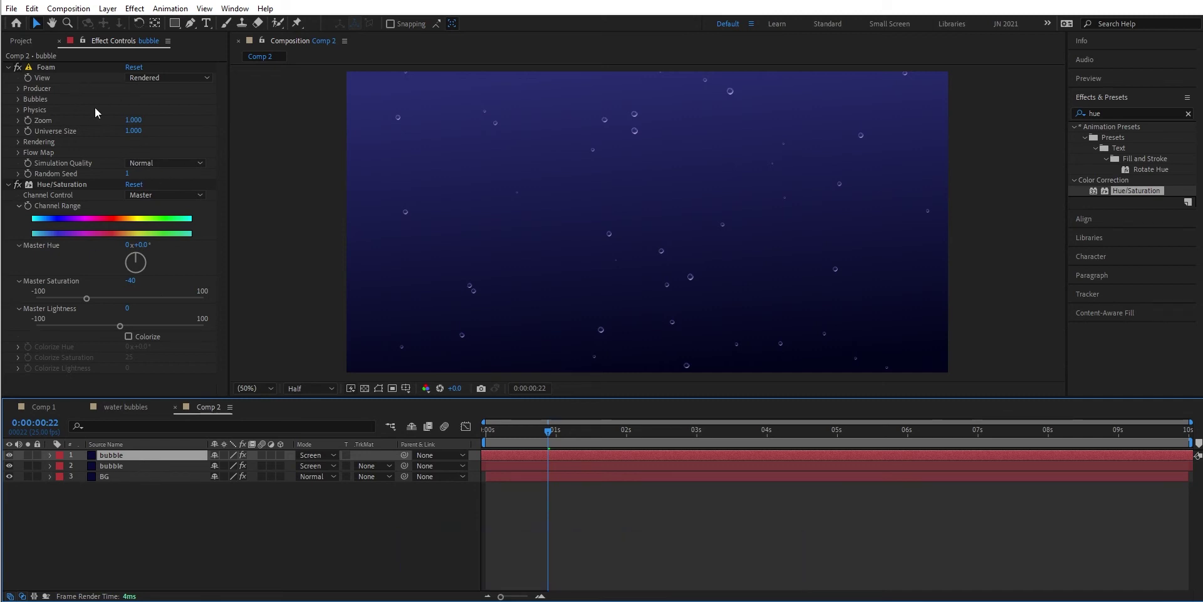
{"action": "left_click", "coordinate": [8, 184]}
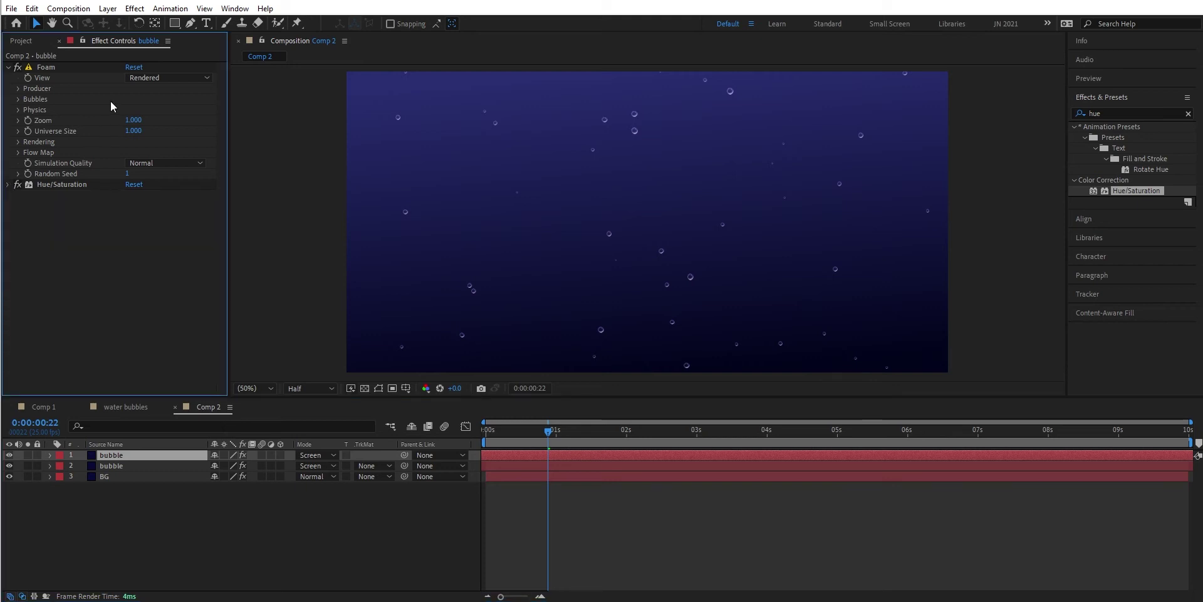
{"action": "left_click", "coordinate": [18, 87]}
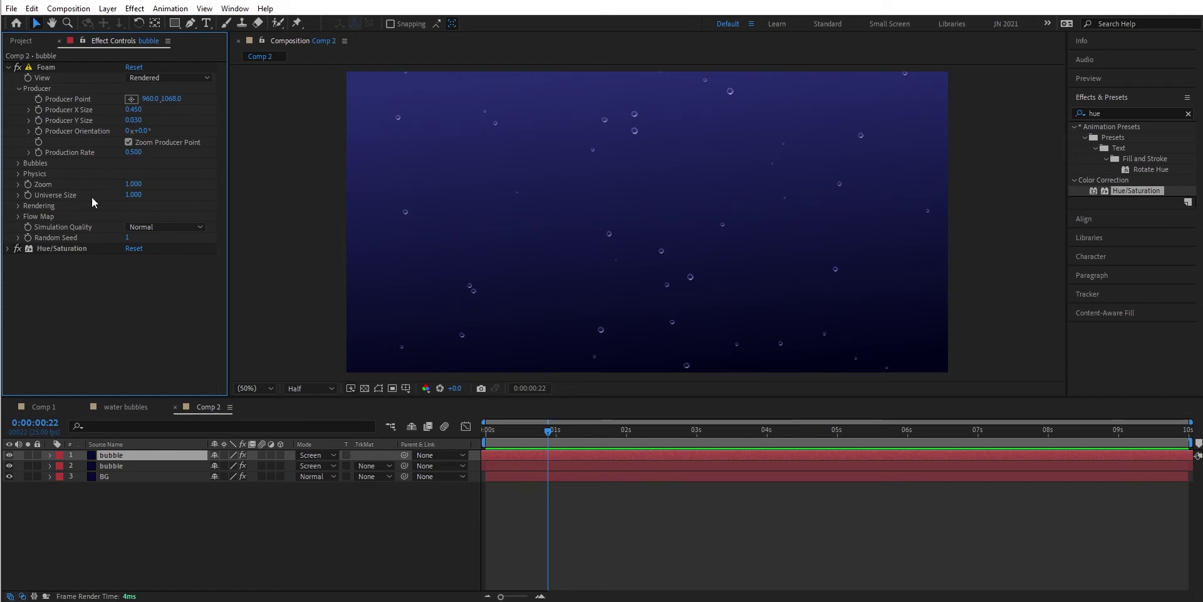
{"action": "left_click", "coordinate": [133, 152]}
{"action": "key", "text": "BackSpace"}
{"action": "type", "text": ".1"}
{"action": "key", "text": "Return"}
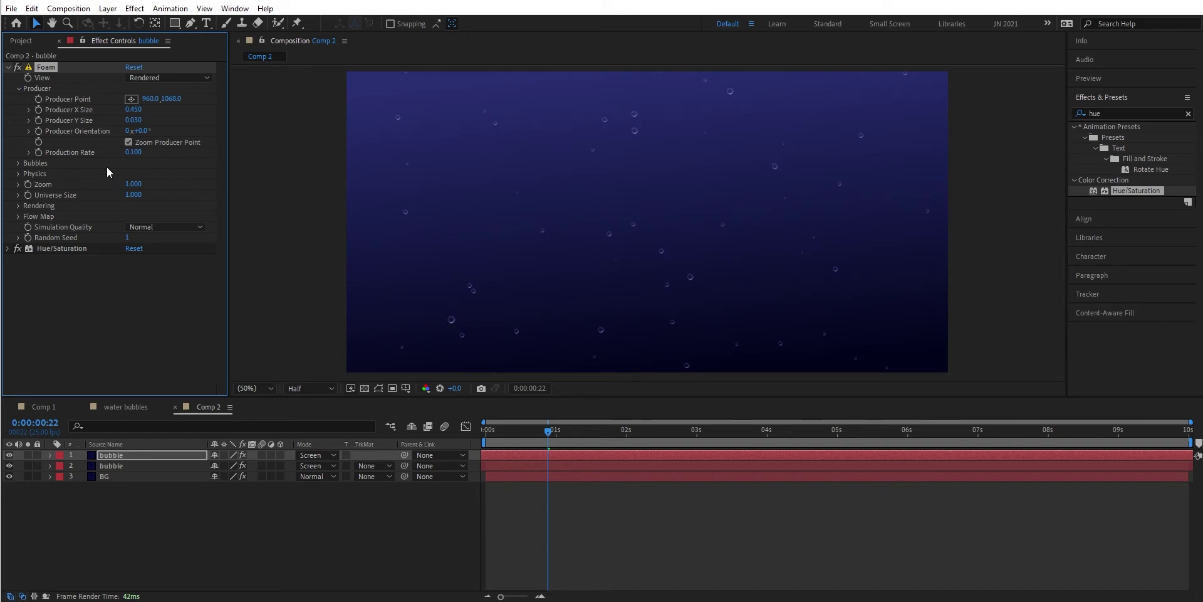
- Set the duplicated layer's Foam bubble Size to 0.35 and preview the animation
{"action": "left_click", "coordinate": [18, 164]}
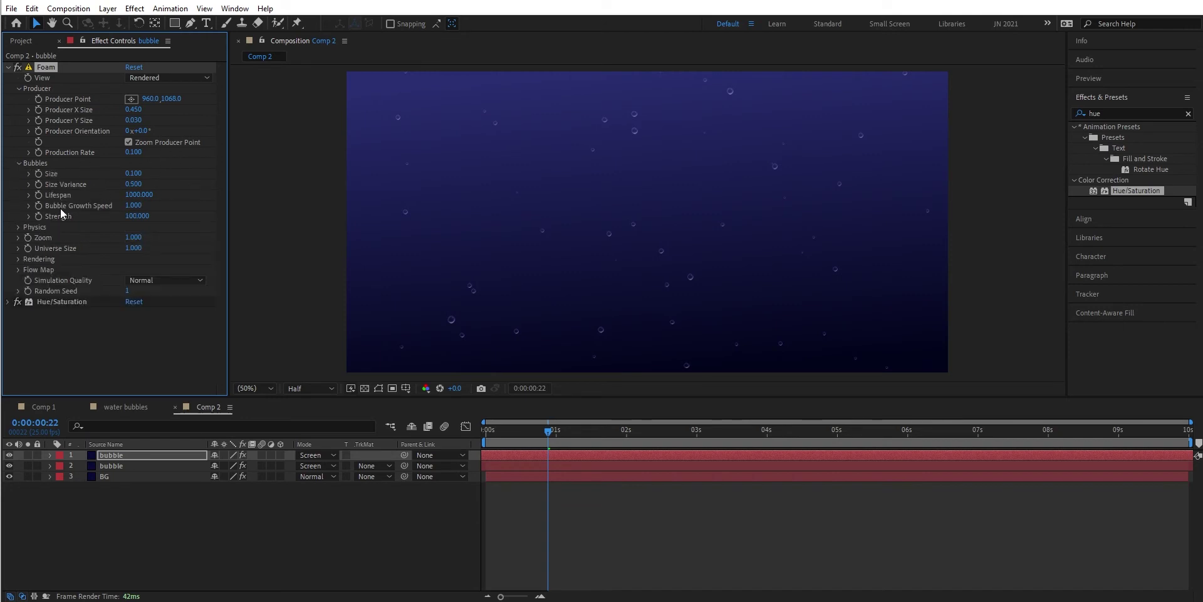
{"action": "left_click", "coordinate": [134, 174]}
{"action": "key", "text": "BackSpace"}
{"action": "type", "text": ".35"}
{"action": "key", "text": "Return"}
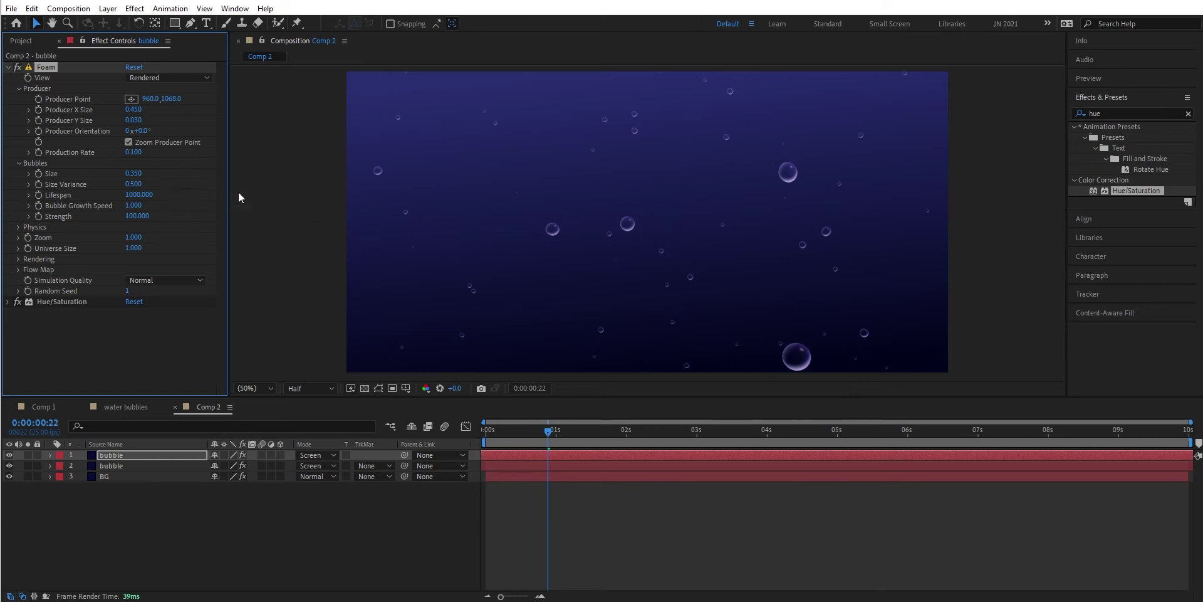
{"action": "key", "text": "space"}
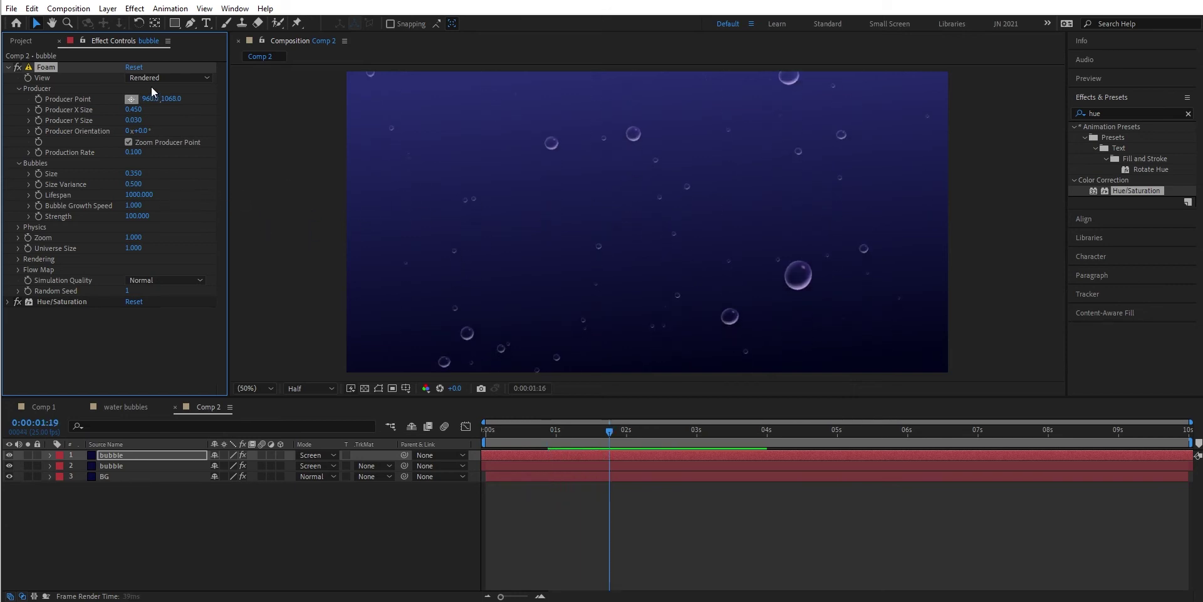
- Switch the duplicated layer's Foam view to Draft and preview the bubbles
{"action": "left_click", "coordinate": [188, 78]}
{"action": "left_click", "coordinate": [178, 89]}
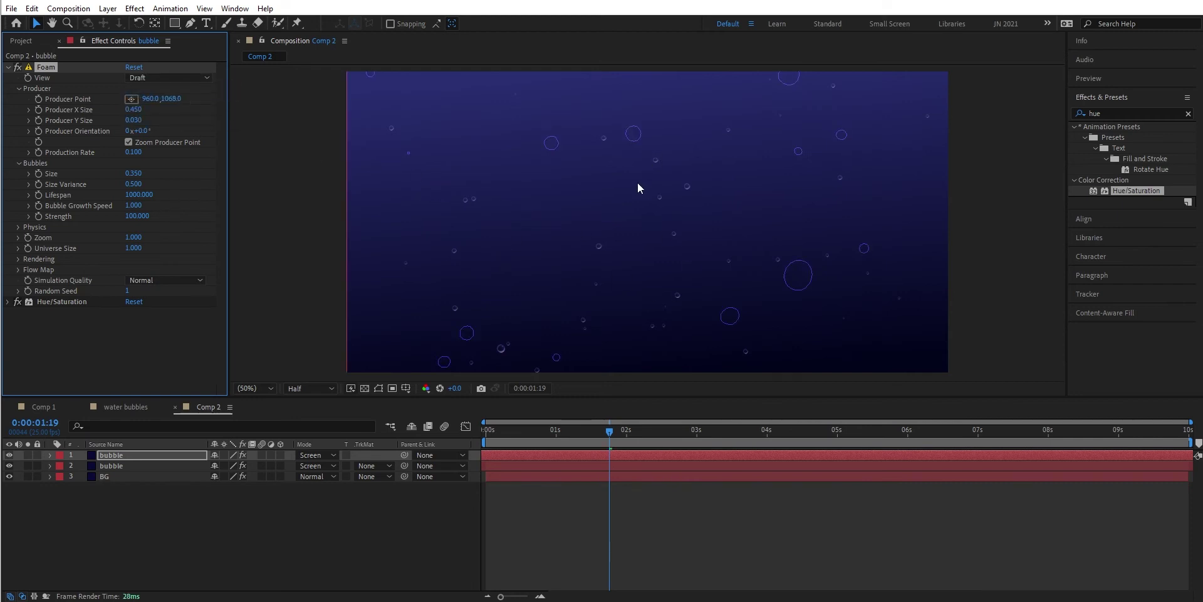
{"action": "key", "text": "space"}
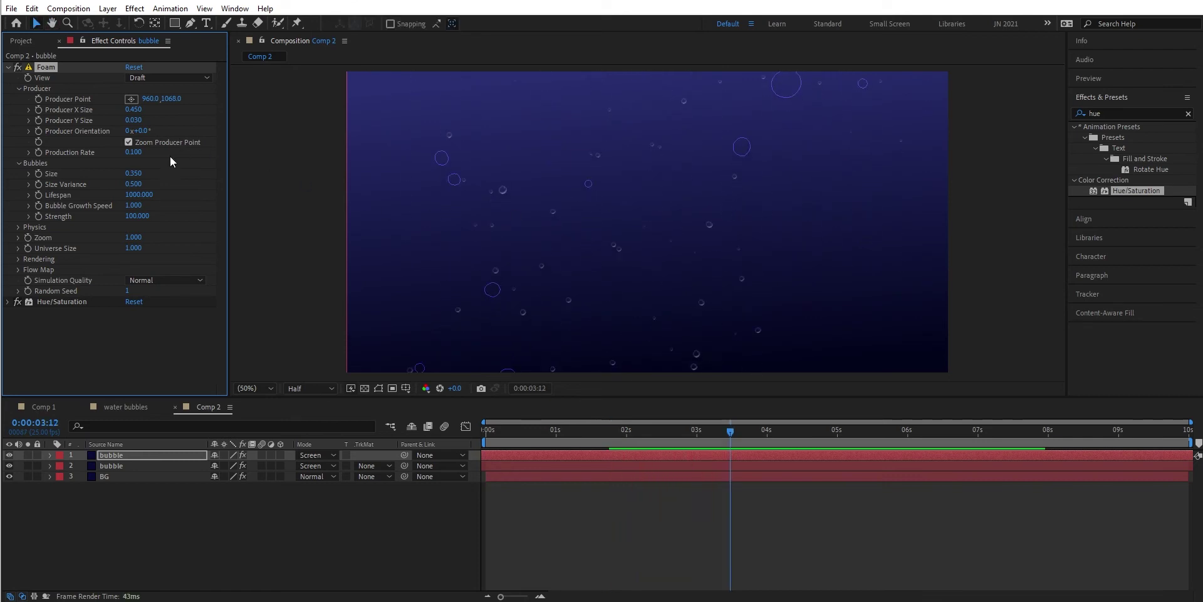
- Try a Foam Production Rate of 0.01 on the duplicated bubble layer
{"action": "left_click", "coordinate": [135, 153]}
{"action": "key", "text": "BackSpace"}
{"action": "type", "text": ".01"}
{"action": "key", "text": "Return"}
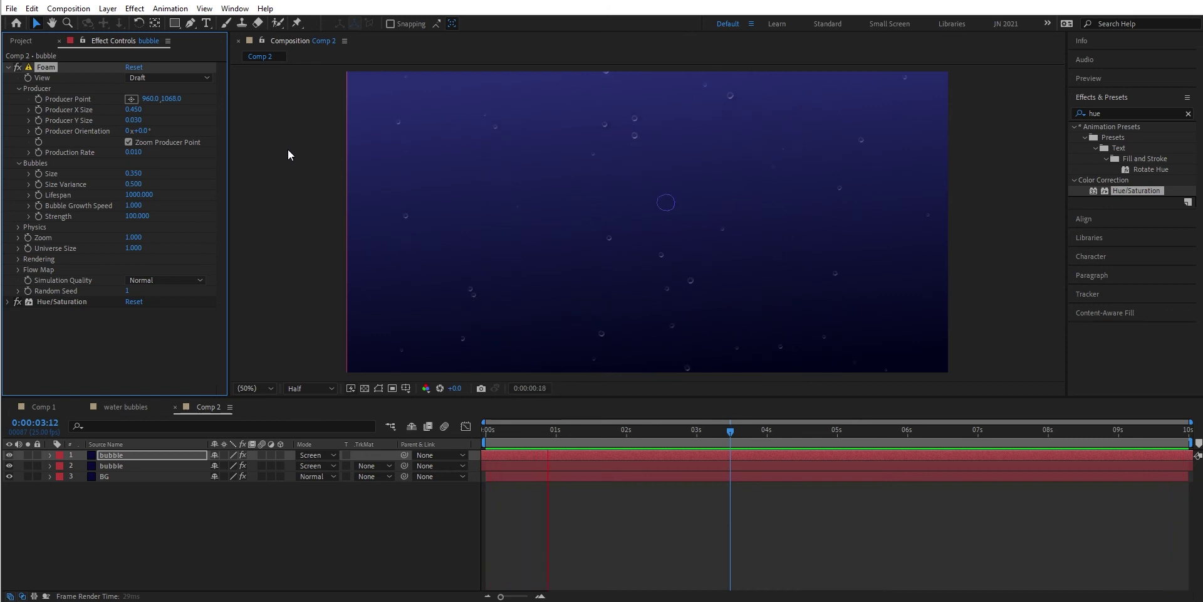
- Set the duplicated layer's Foam Production Rate to 0.05 and preview the bubbles
{"action": "left_click", "coordinate": [134, 152]}
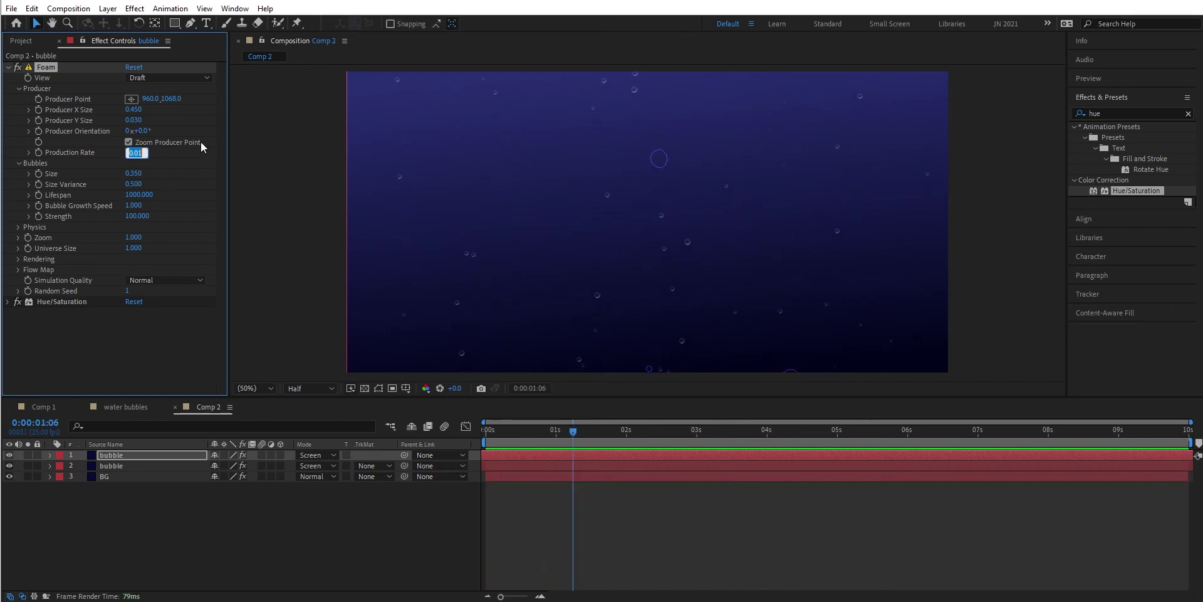
{"action": "key", "text": "BackSpace"}
{"action": "type", "text": ".05"}
{"action": "key", "text": "Return"}
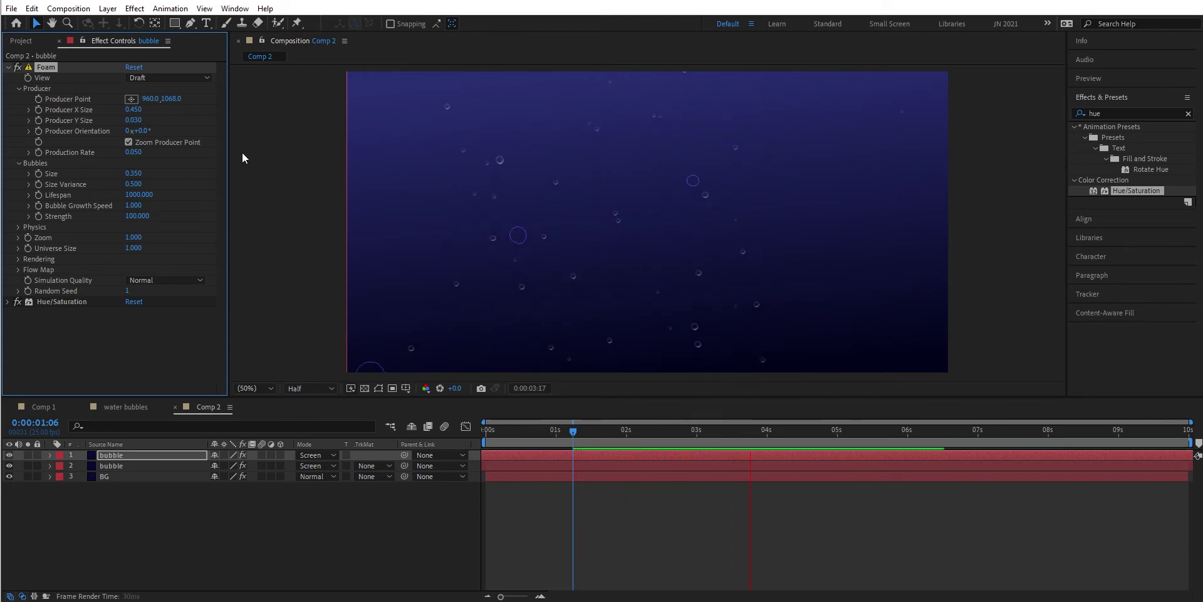
- Switch the duplicated layer's Foam view to Rendered and preview the animation
{"action": "left_click", "coordinate": [204, 79]}
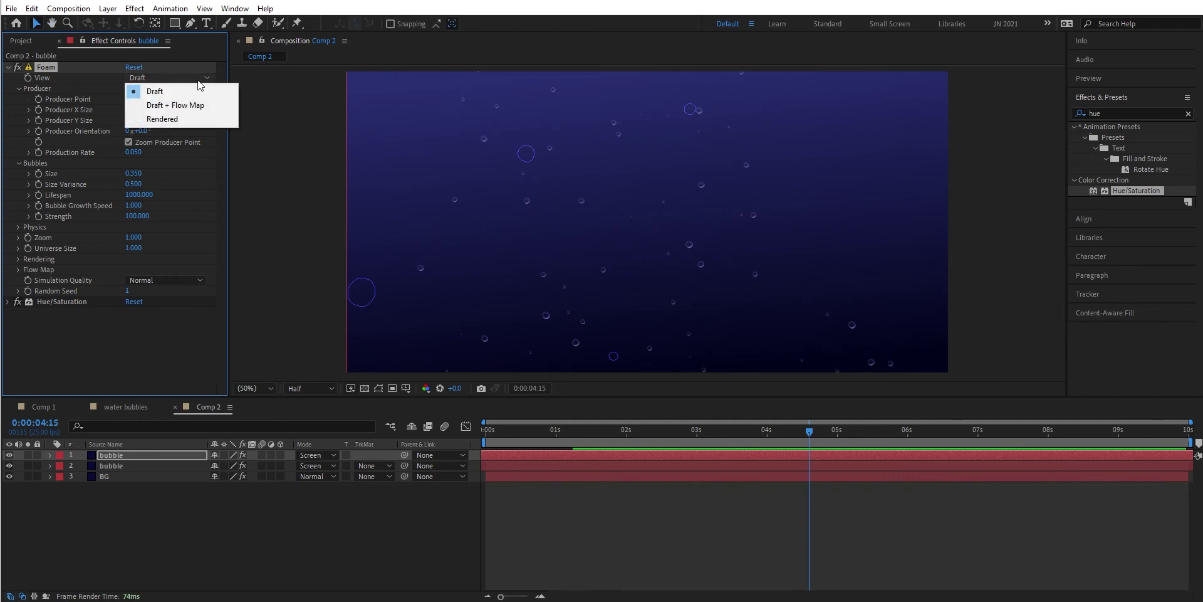
{"action": "left_click", "coordinate": [187, 119]}
{"action": "key", "text": "space"}
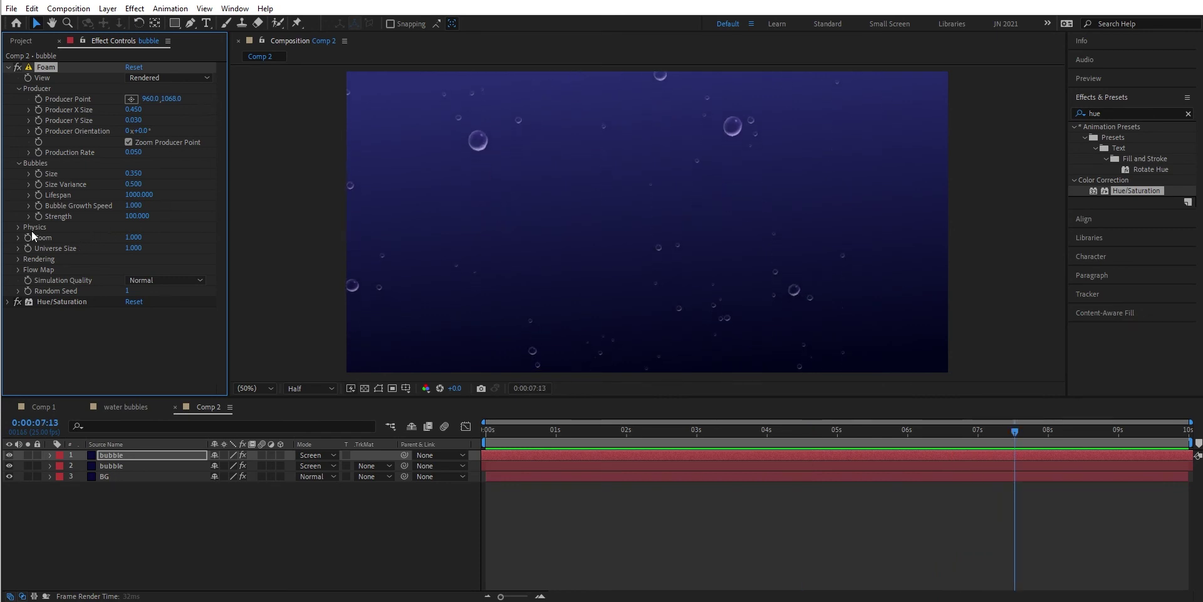
- Set the duplicated layer's Foam Turbulence to 0.170 and Wobble Amount to 0.045, and preview the motion
{"action": "left_click", "coordinate": [18, 226]}
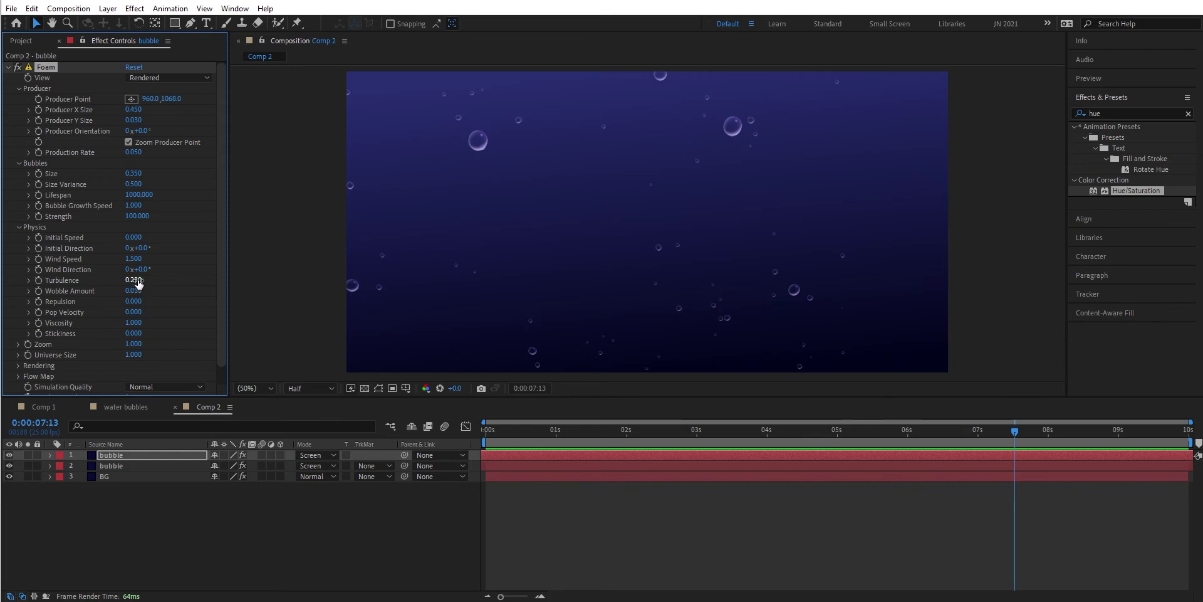
{"action": "left_click_drag", "start_coordinate": [138, 284], "coordinate": [193, 259]}
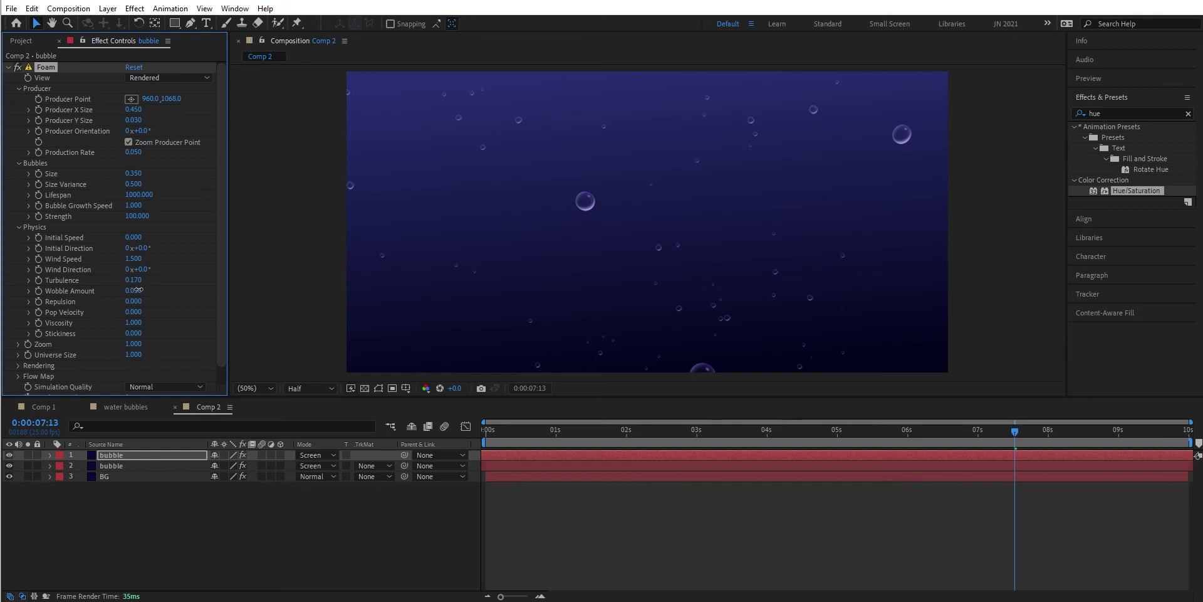
{"action": "key", "text": "space"}
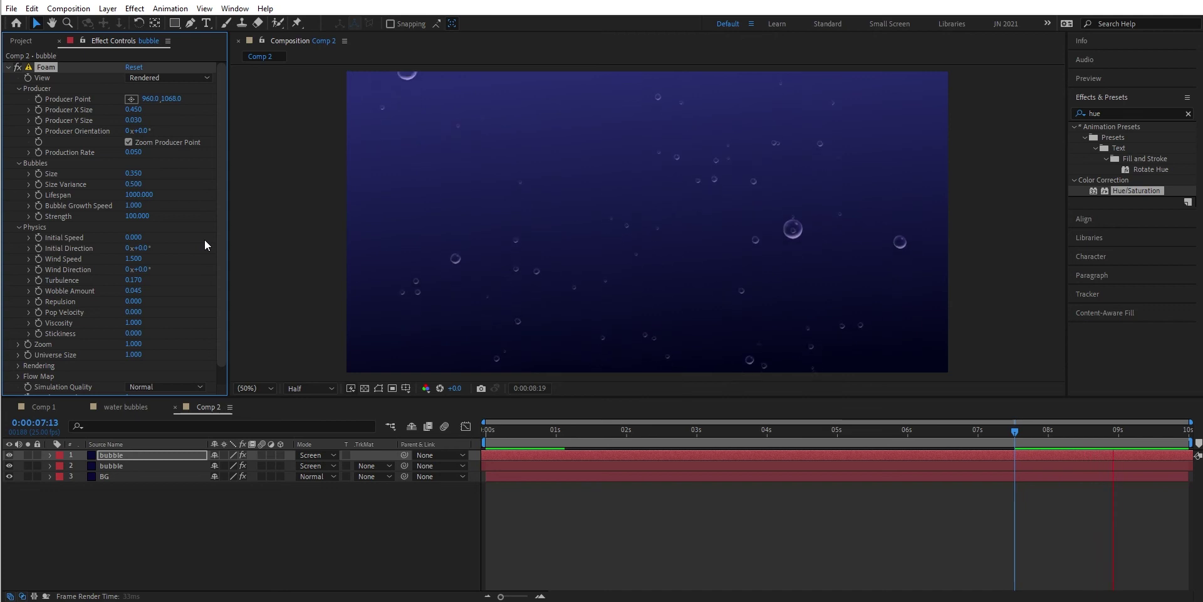
{"action": "key", "text": "space"}
- Set the duplicated layer's Hue/Saturation Master Lightness to -8 and preview the animation
{"action": "left_click", "coordinate": [8, 67]}
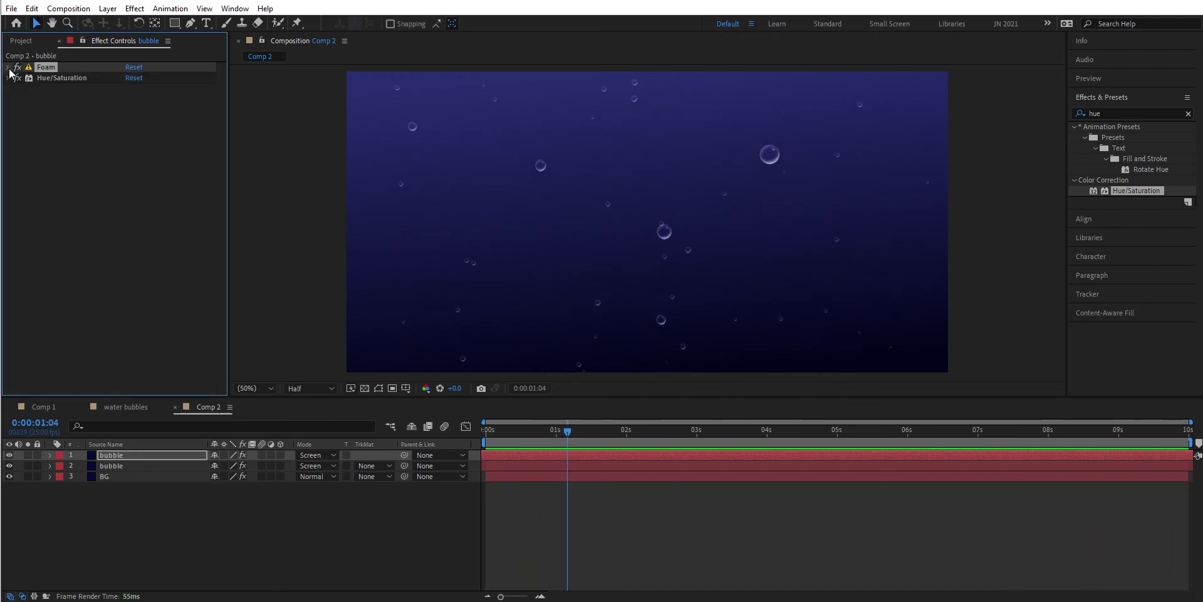
{"action": "left_click", "coordinate": [7, 78]}
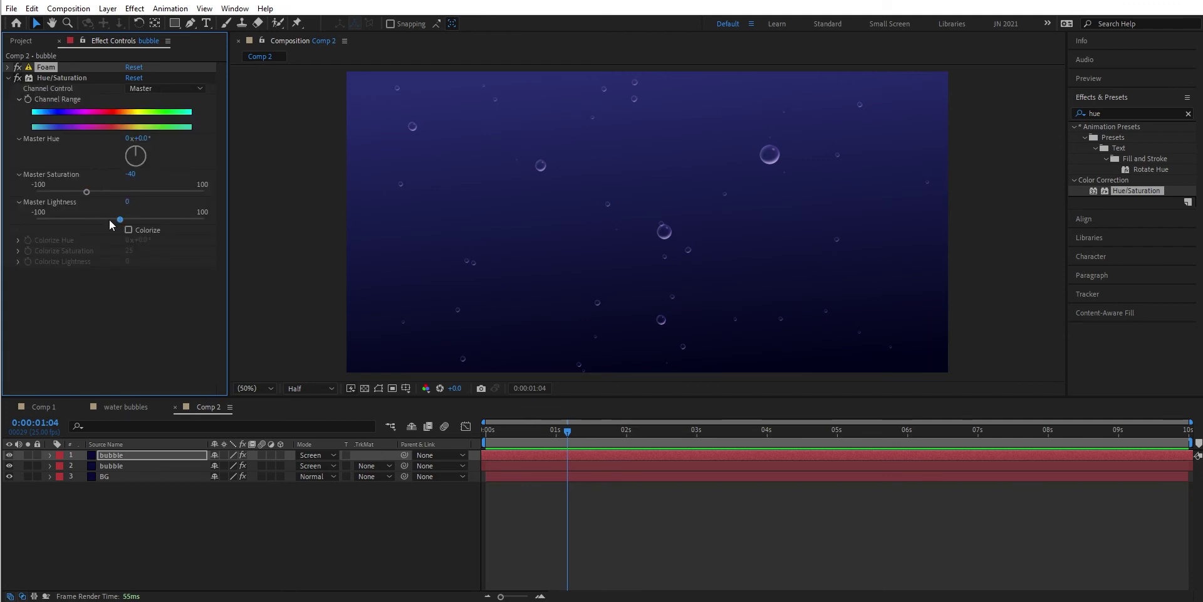
{"action": "left_click_drag", "start_coordinate": [120, 220], "coordinate": [113, 220]}
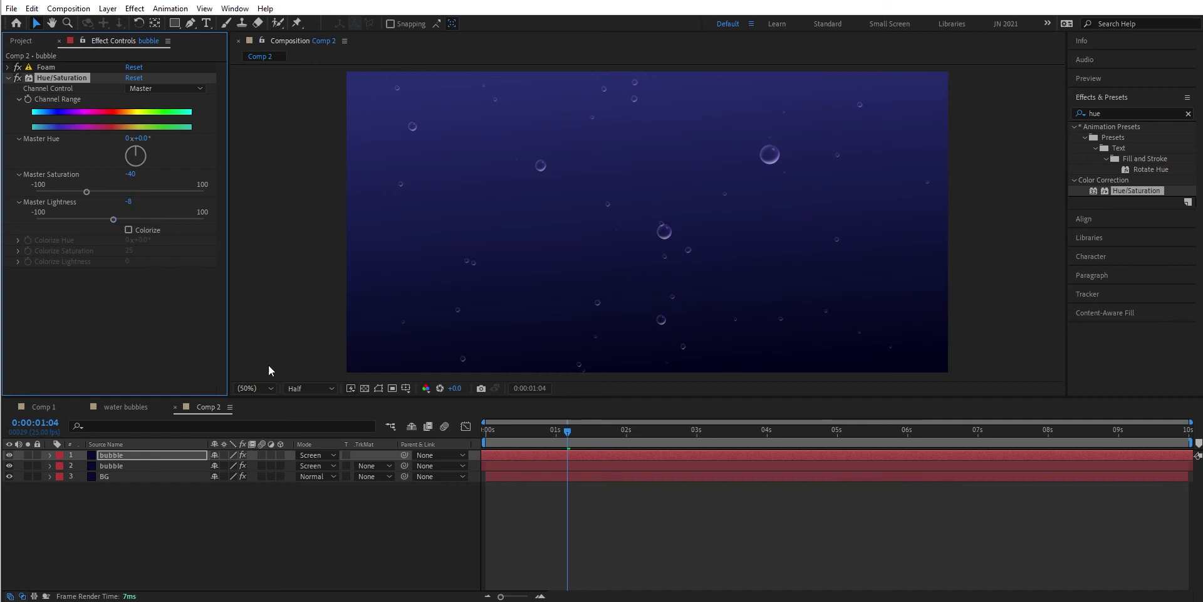
{"action": "key", "text": "space"}
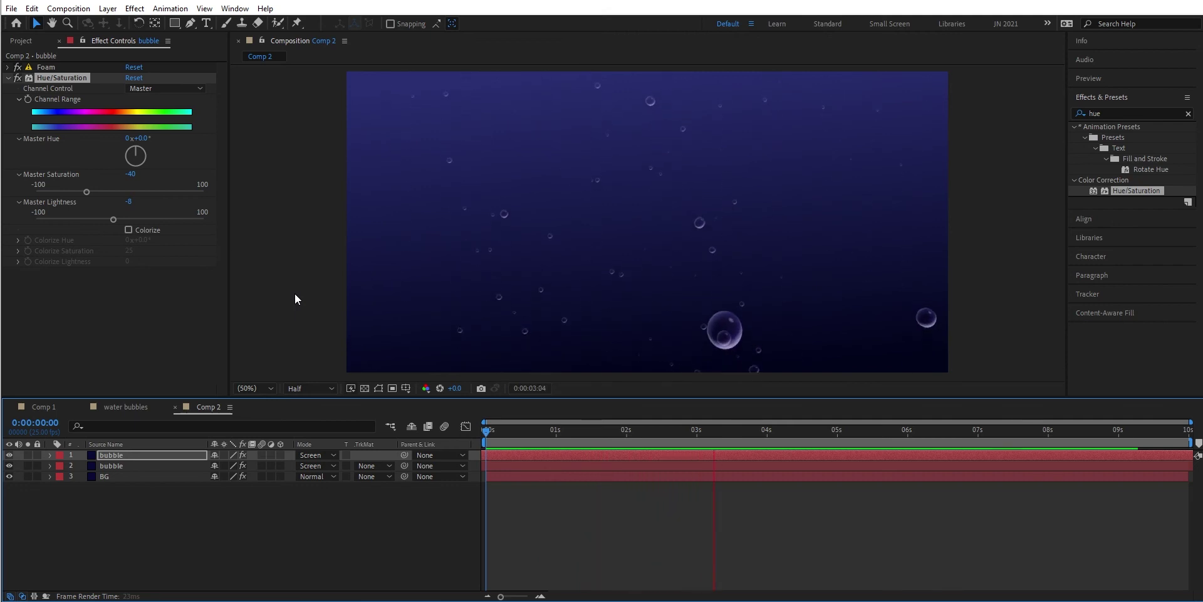
{"action": "key", "text": "space"}
- Create a new solid named water and place it between the bubble layers and the BG layer
{"action": "left_click", "coordinate": [126, 316]}
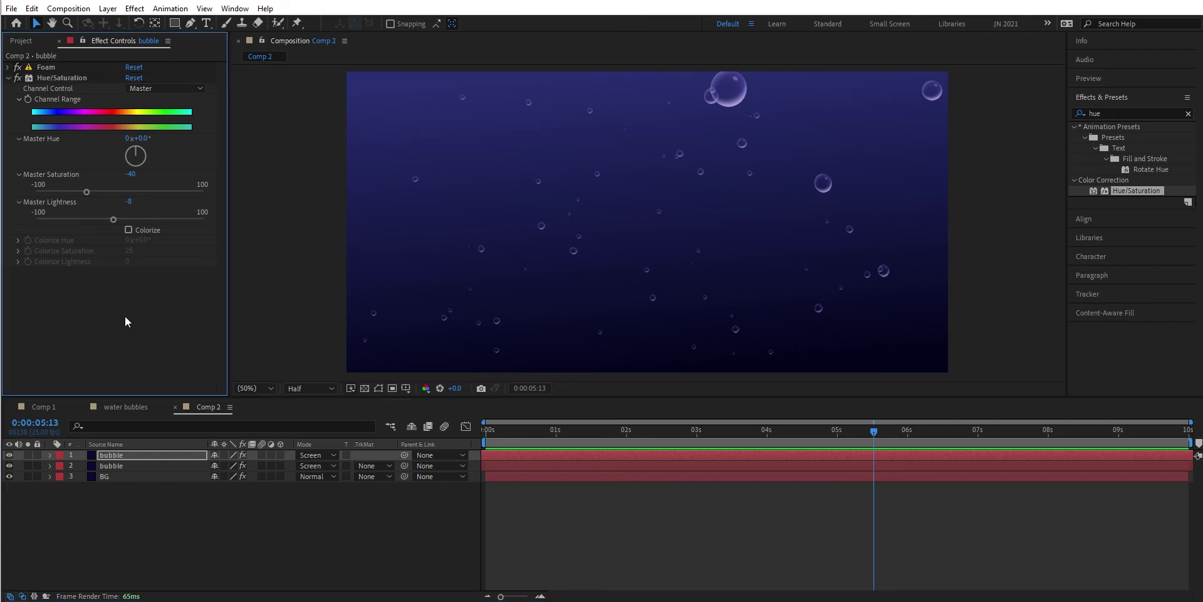
{"action": "left_click", "coordinate": [160, 506]}
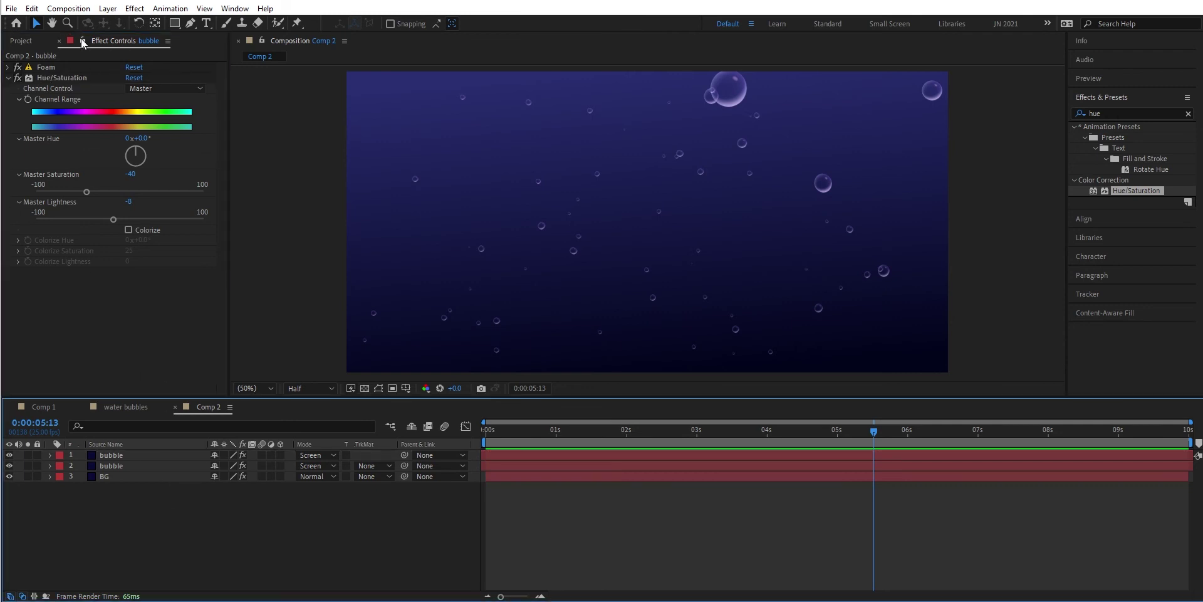
{"action": "left_click", "coordinate": [107, 9]}
{"action": "mouse_move", "coordinate": [124, 24]}
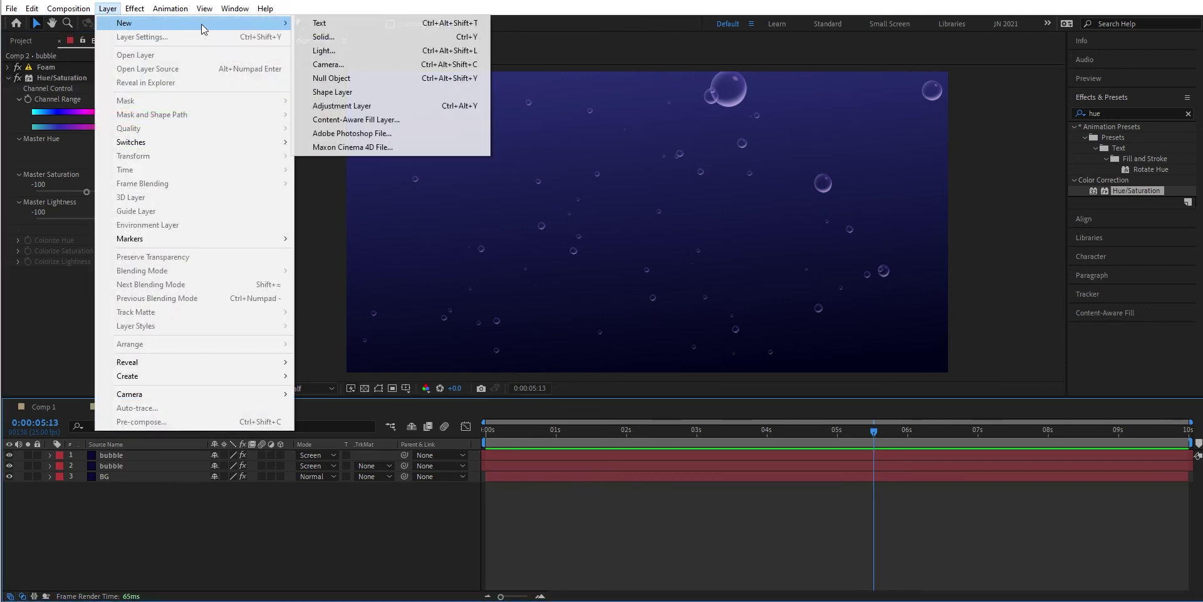
{"action": "left_click", "coordinate": [331, 39]}
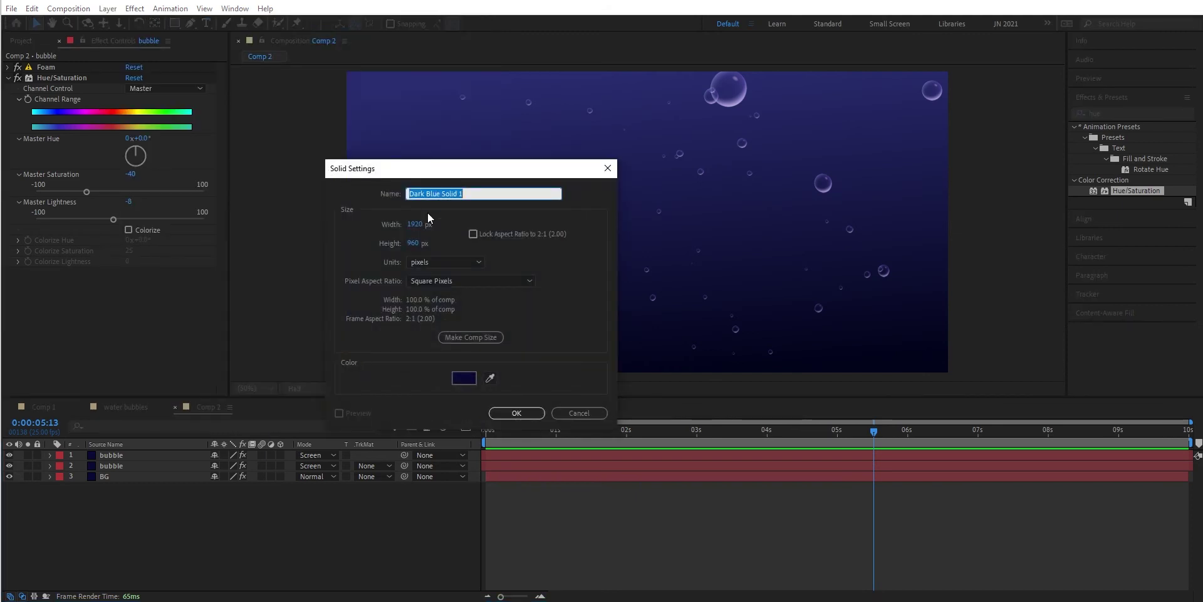
{"action": "type", "text": "water"}
{"action": "key", "text": "Return"}
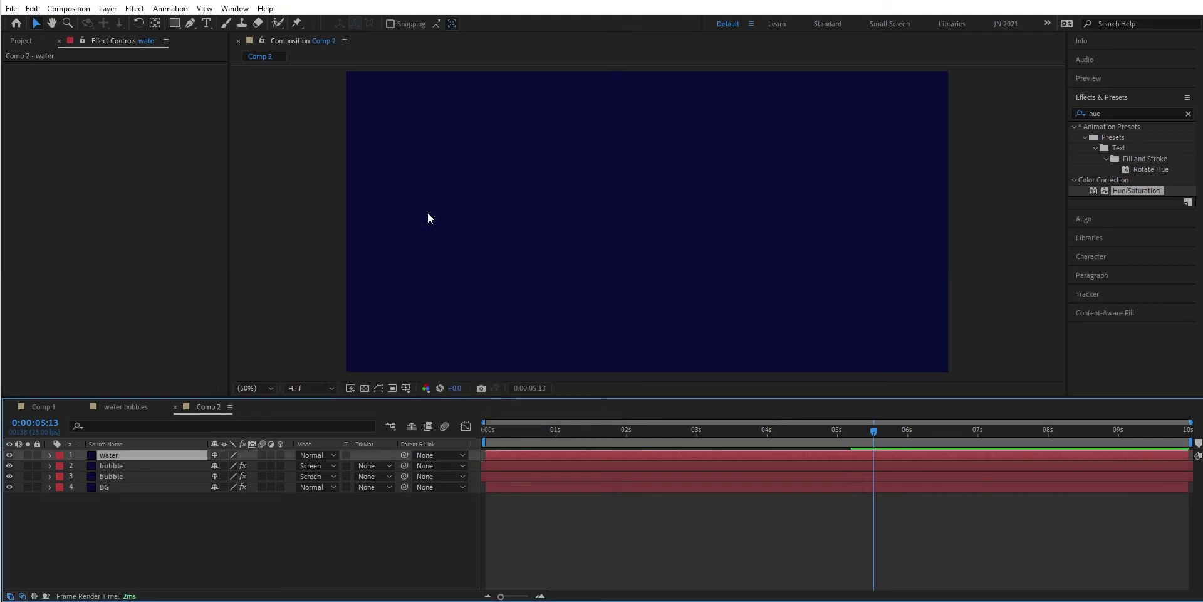
{"action": "left_click_drag", "start_coordinate": [158, 455], "coordinate": [152, 477]}
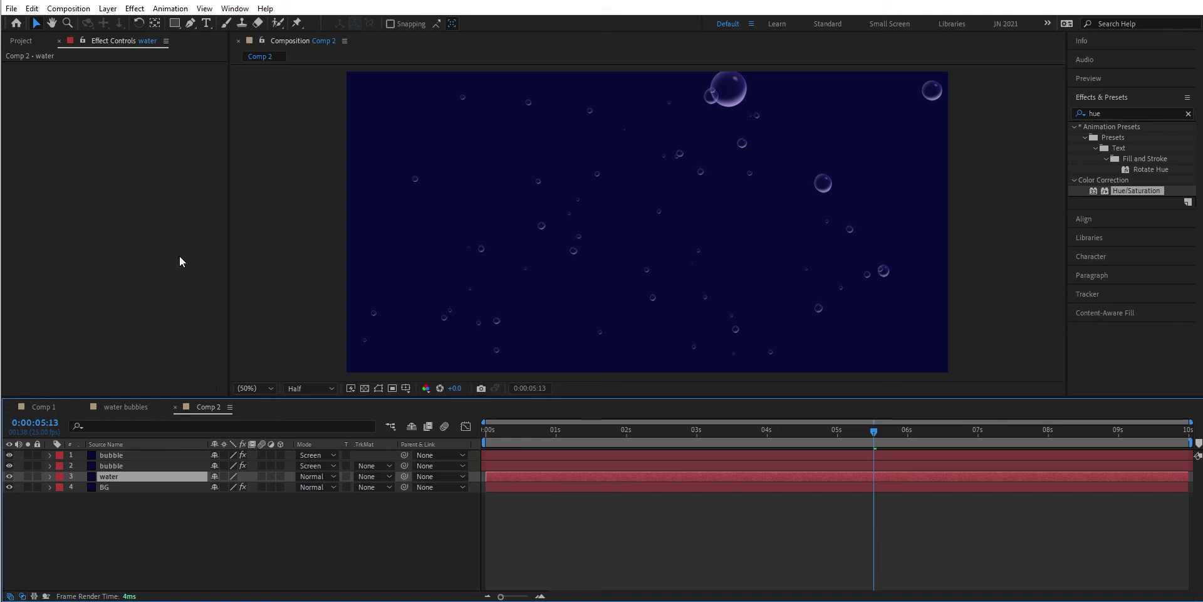
- Find the Fractal Noise effect and apply it to the water layer
{"action": "left_click", "coordinate": [1189, 113]}
{"action": "left_click", "coordinate": [1160, 113]}
{"action": "type", "text": "f"}
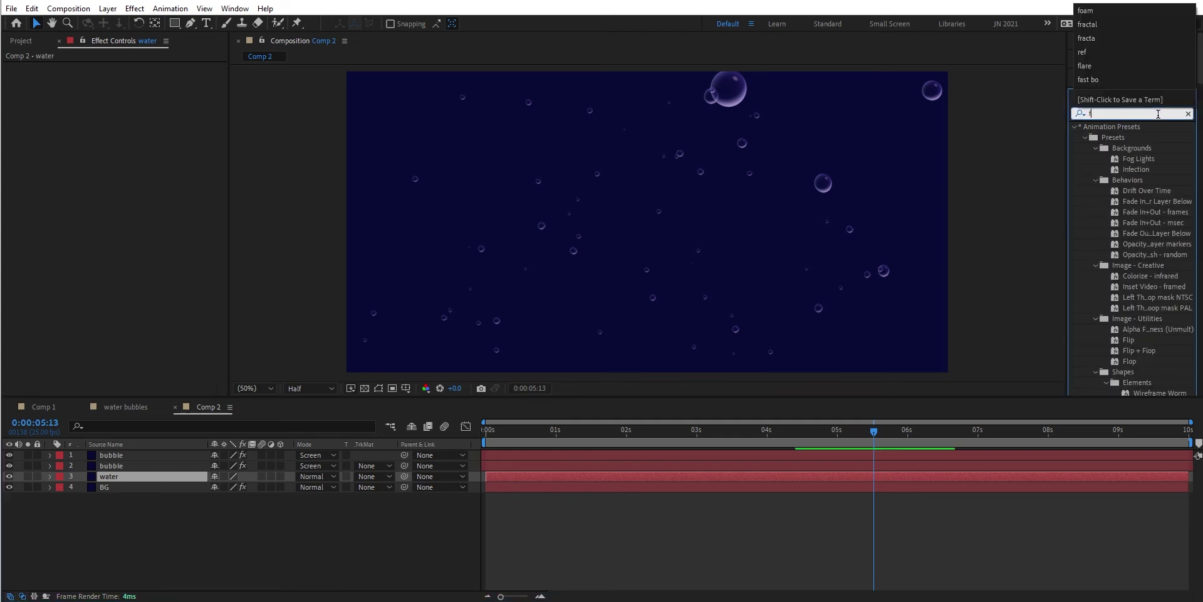
{"action": "type", "text": "ract"}
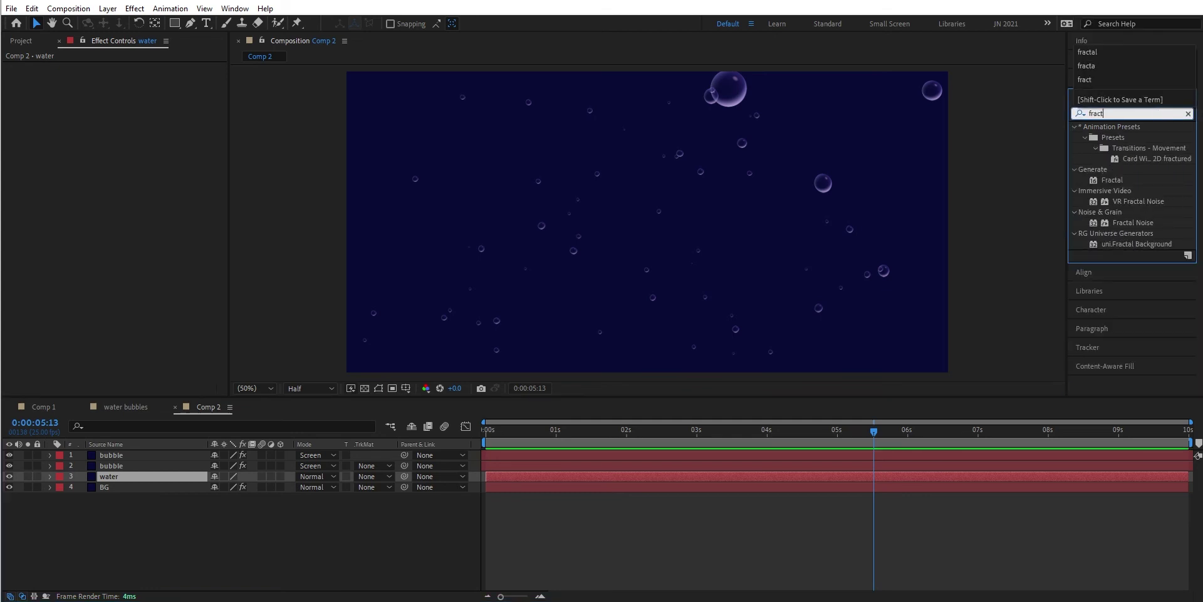
{"action": "left_click_drag", "start_coordinate": [1146, 224], "coordinate": [167, 478]}
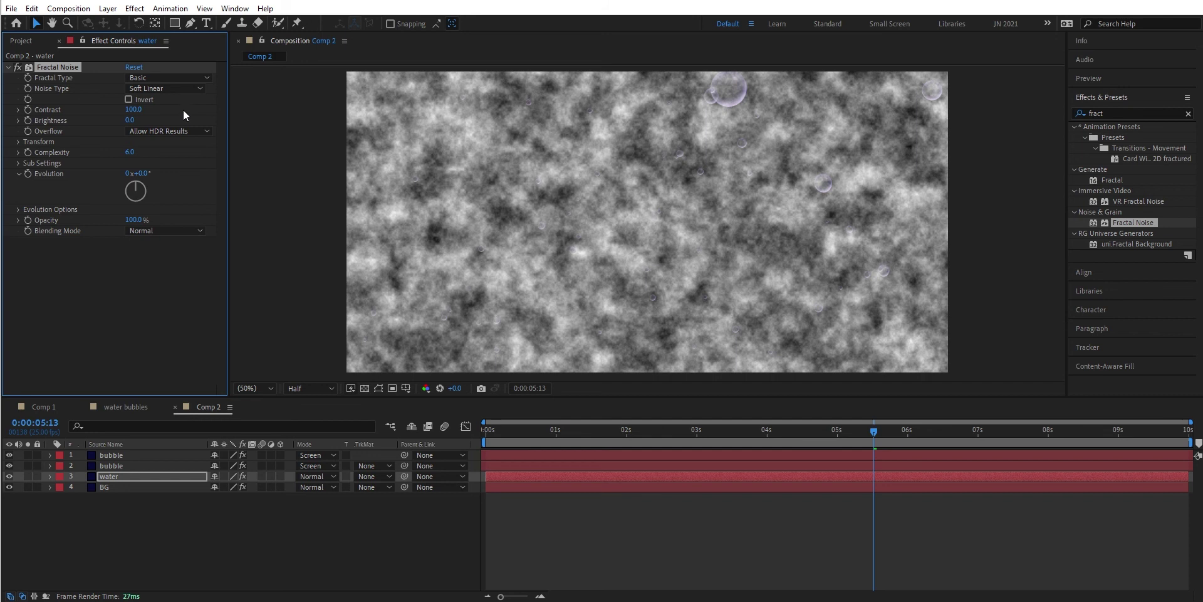
- Set the water layer's Fractal Noise Contrast to 137, Brightness to -23 and Scale to 246
{"action": "left_click_drag", "start_coordinate": [132, 109], "coordinate": [156, 106]}
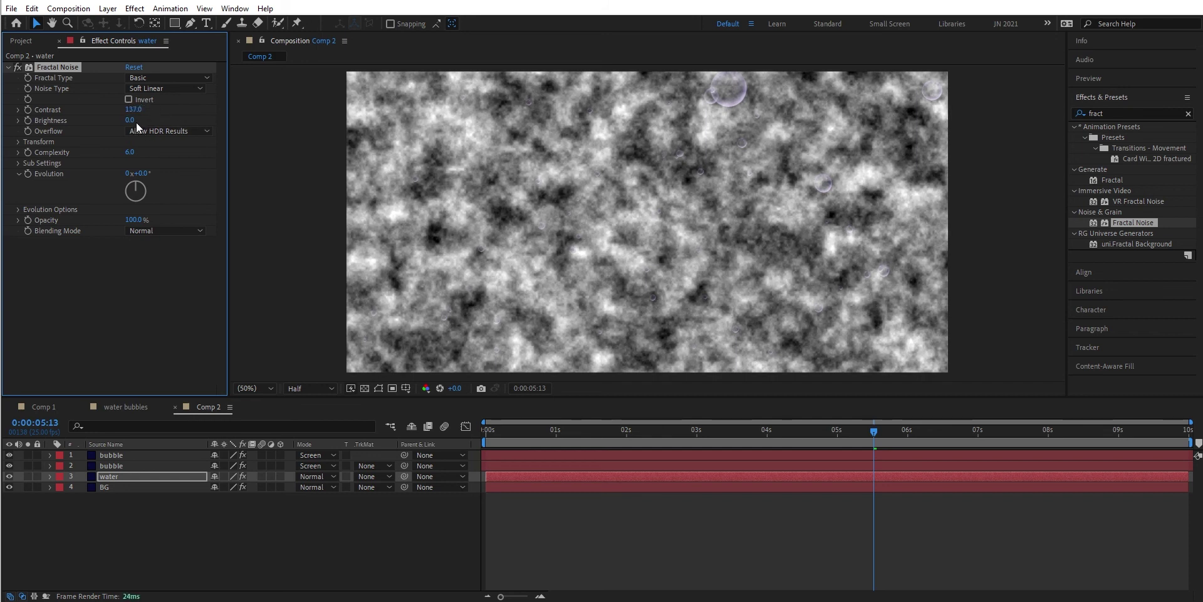
{"action": "left_click_drag", "start_coordinate": [131, 121], "coordinate": [119, 120]}
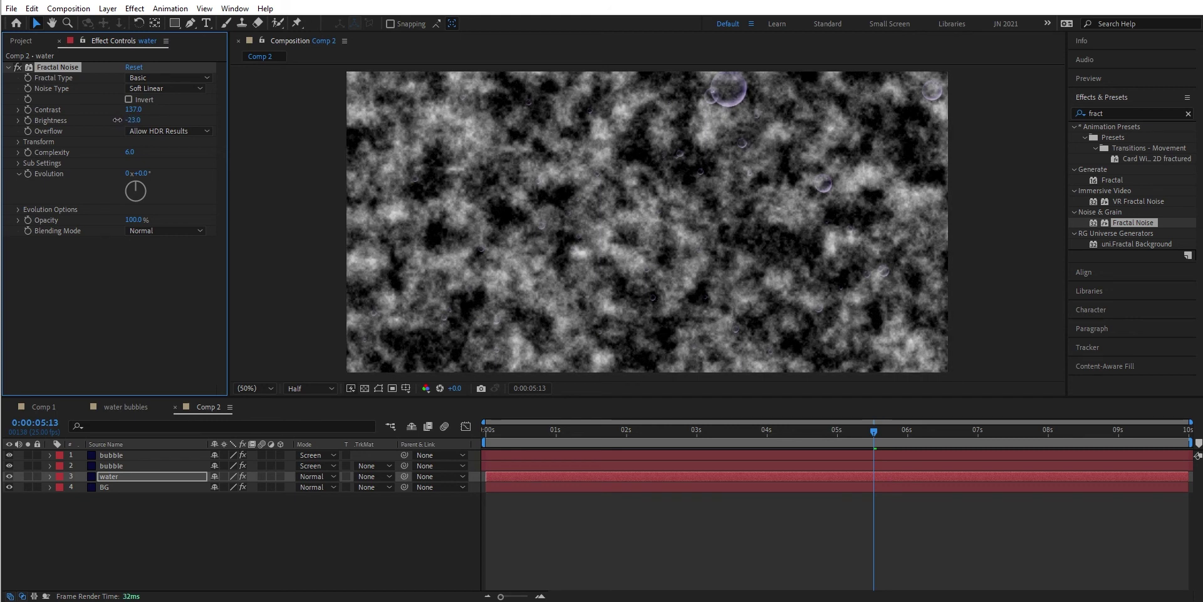
{"action": "left_click", "coordinate": [18, 141]}
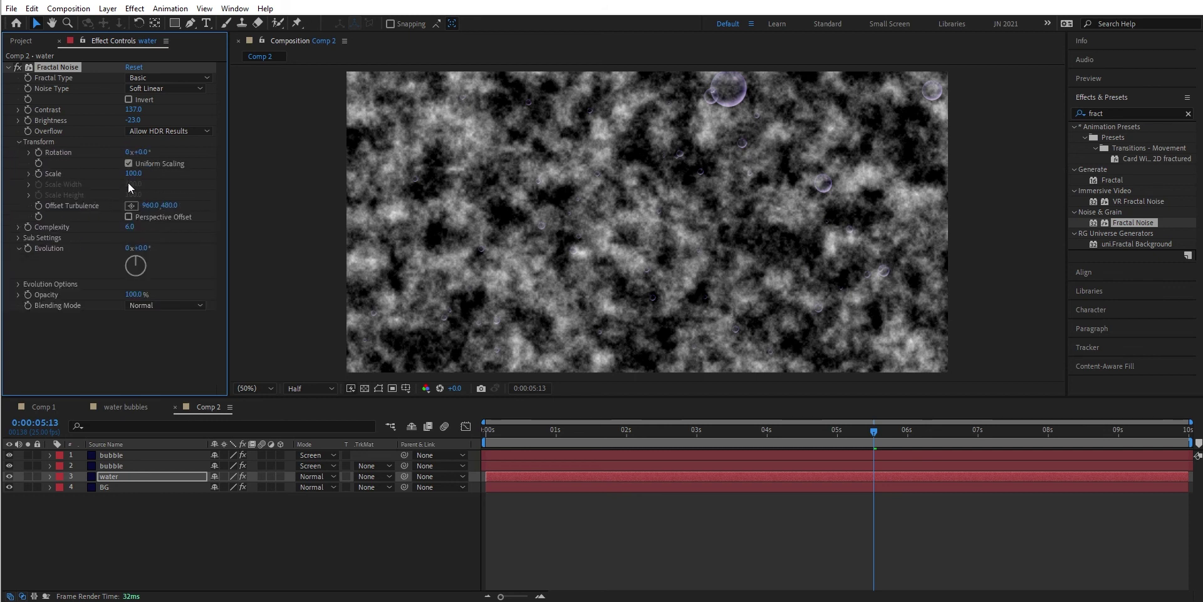
{"action": "left_click_drag", "start_coordinate": [133, 173], "coordinate": [220, 168]}
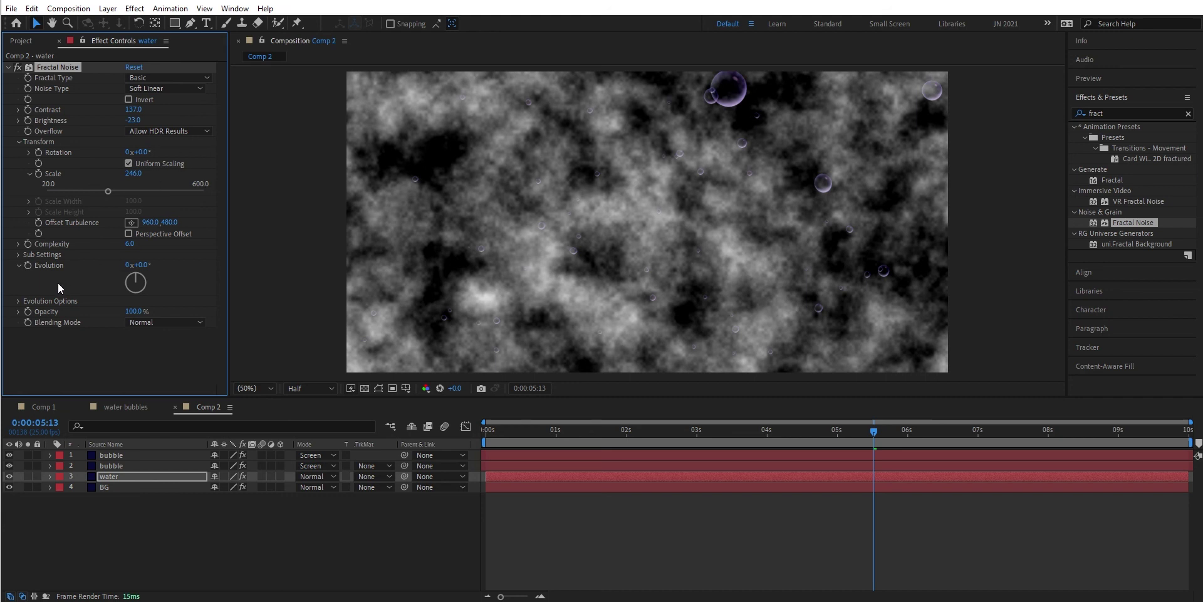
- Animate the Fractal Noise Evolution with the expression time*150 and preview the noise from the start of the composition
{"action": "left_click", "coordinate": [26, 264], "text": "alt"}
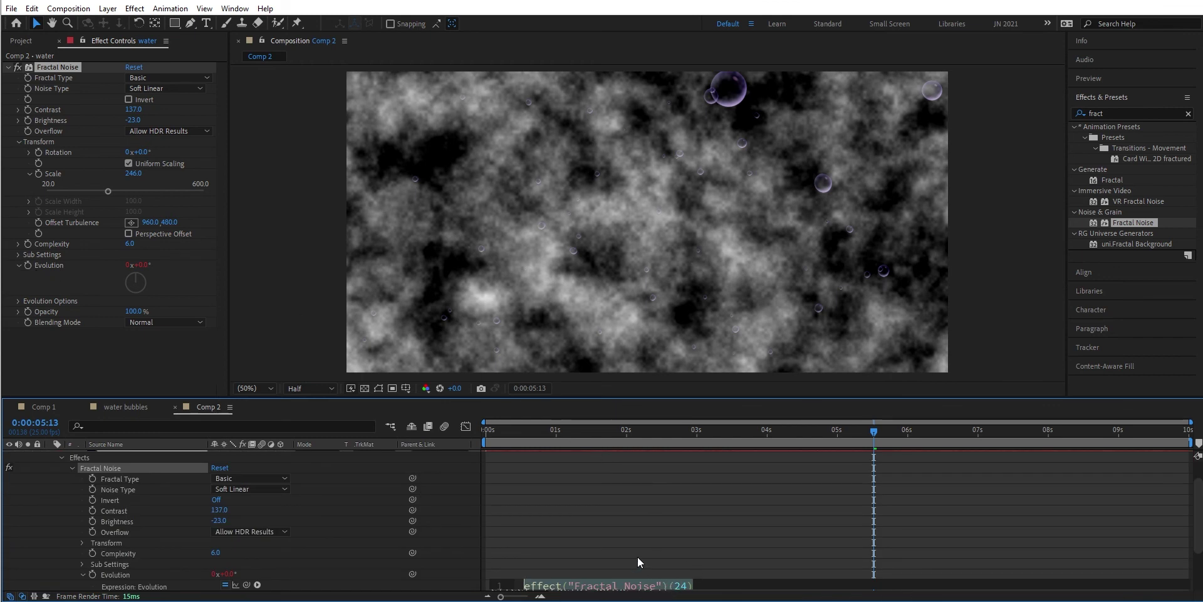
{"action": "type", "text": "time"}
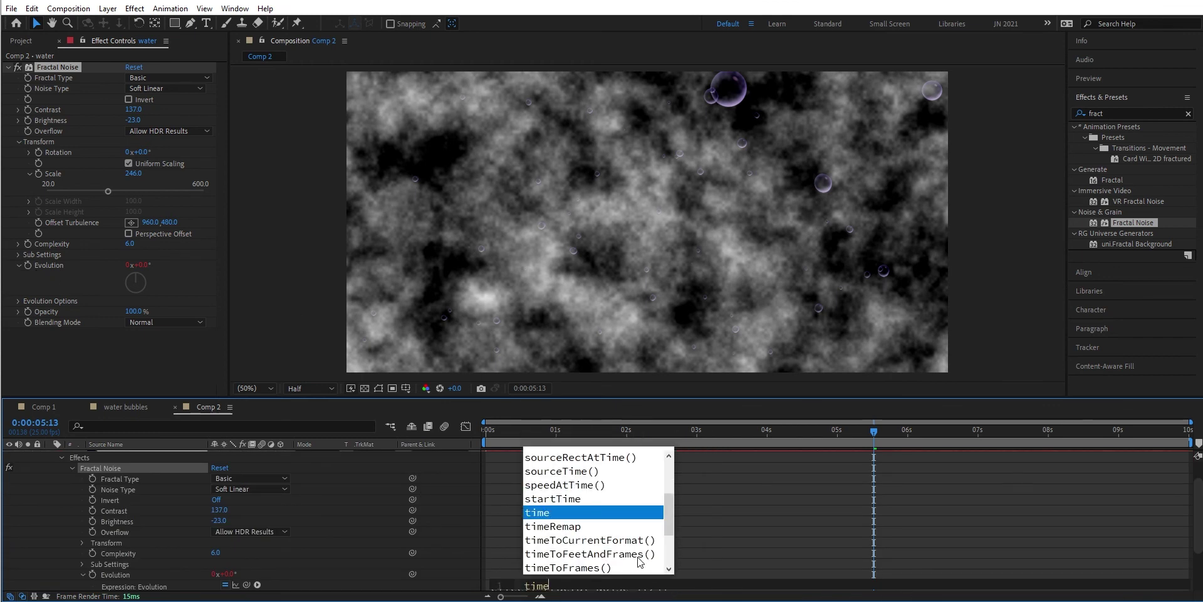
{"action": "key", "text": "Escape"}
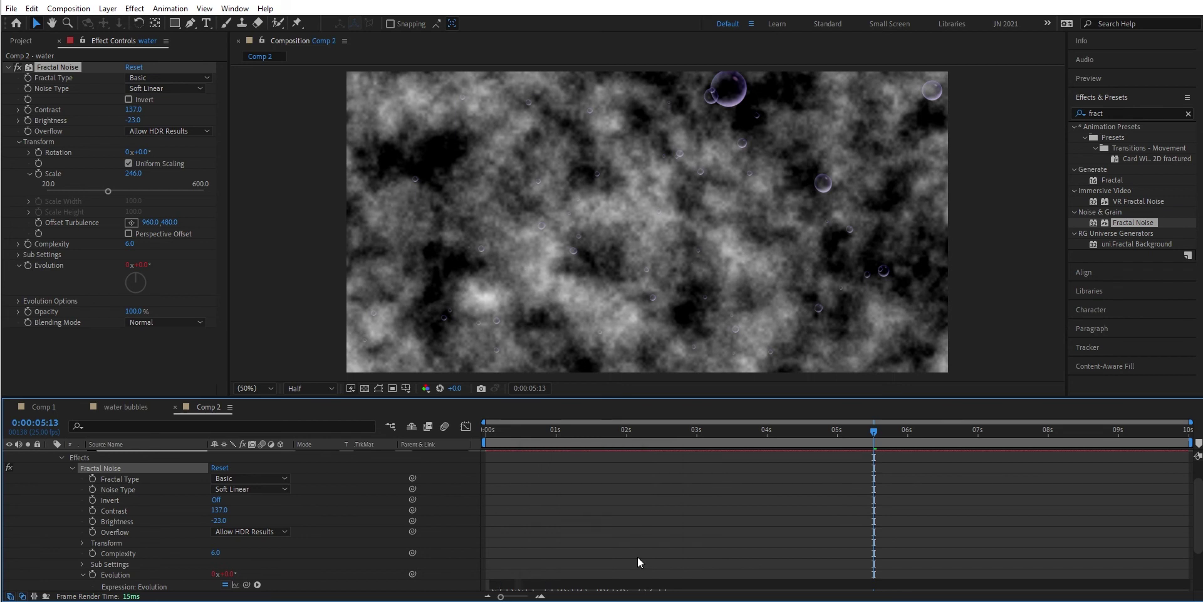
{"action": "type", "text": "*150"}
{"action": "left_click_drag", "start_coordinate": [874, 431], "coordinate": [769, 443]}
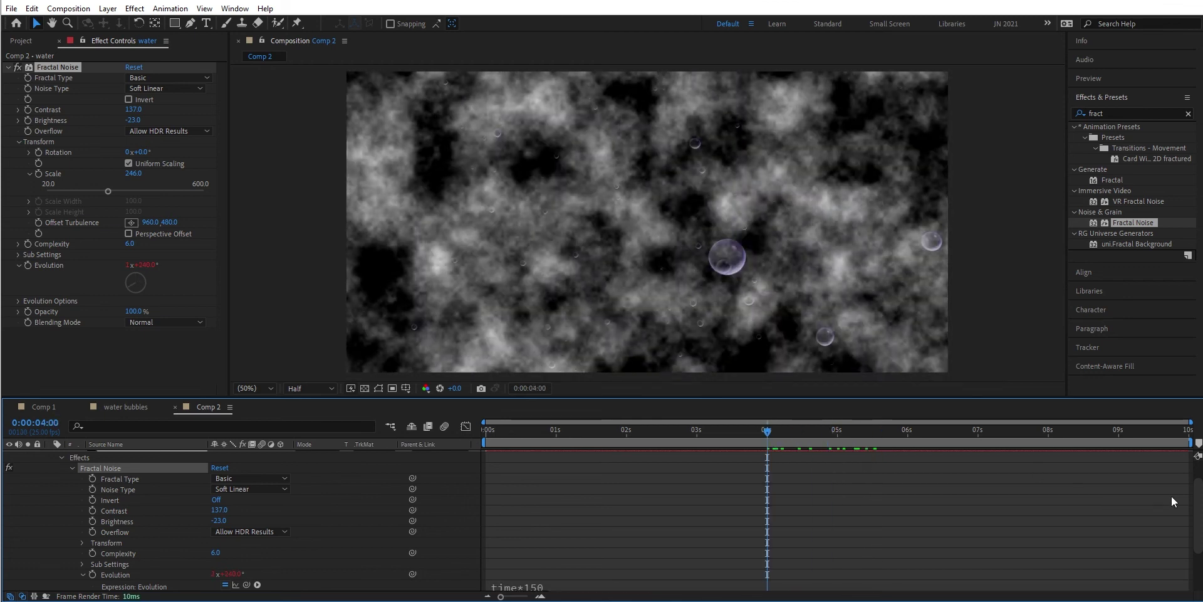
{"action": "left_click_drag", "start_coordinate": [1197, 506], "coordinate": [1193, 531]}
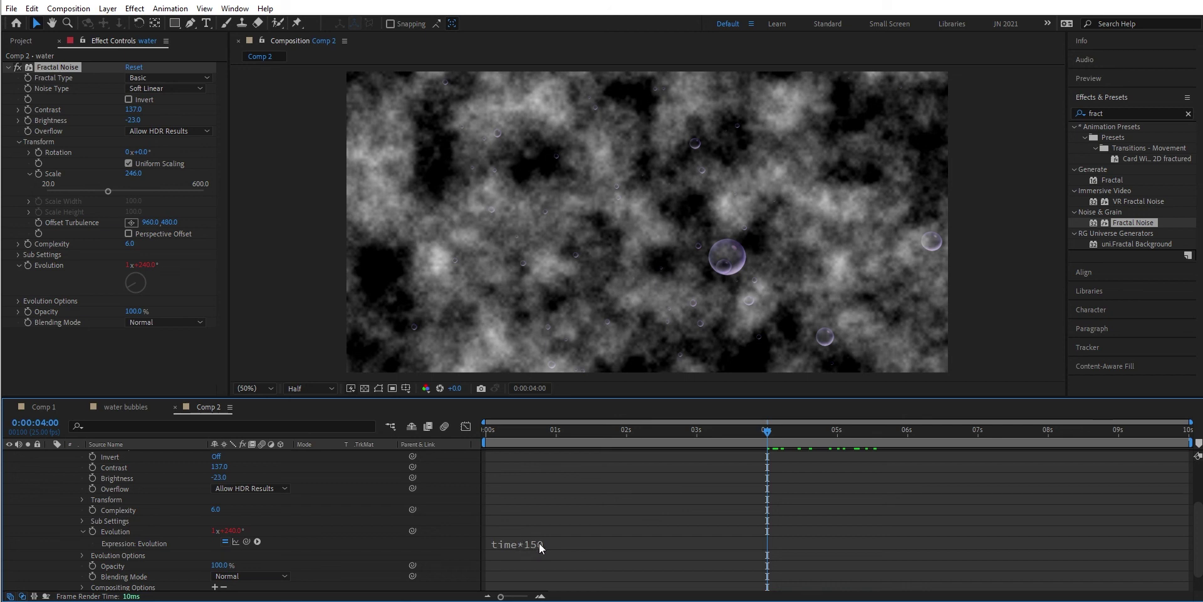
{"action": "left_click_drag", "start_coordinate": [769, 432], "coordinate": [745, 431]}
{"action": "key", "text": "Home"}
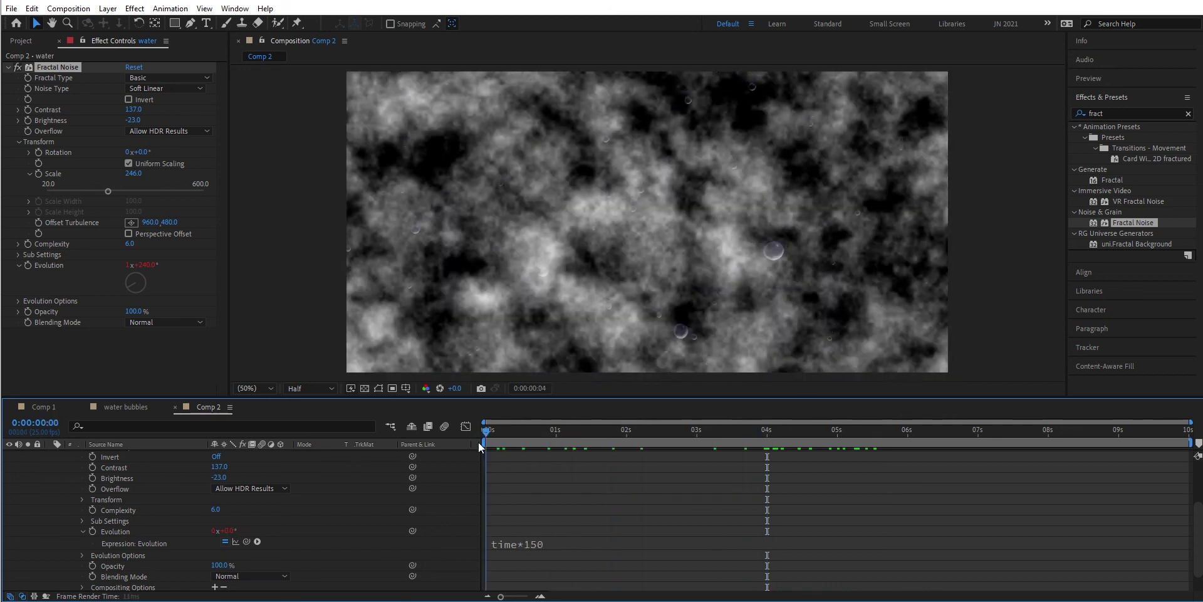
{"action": "key", "text": "space"}
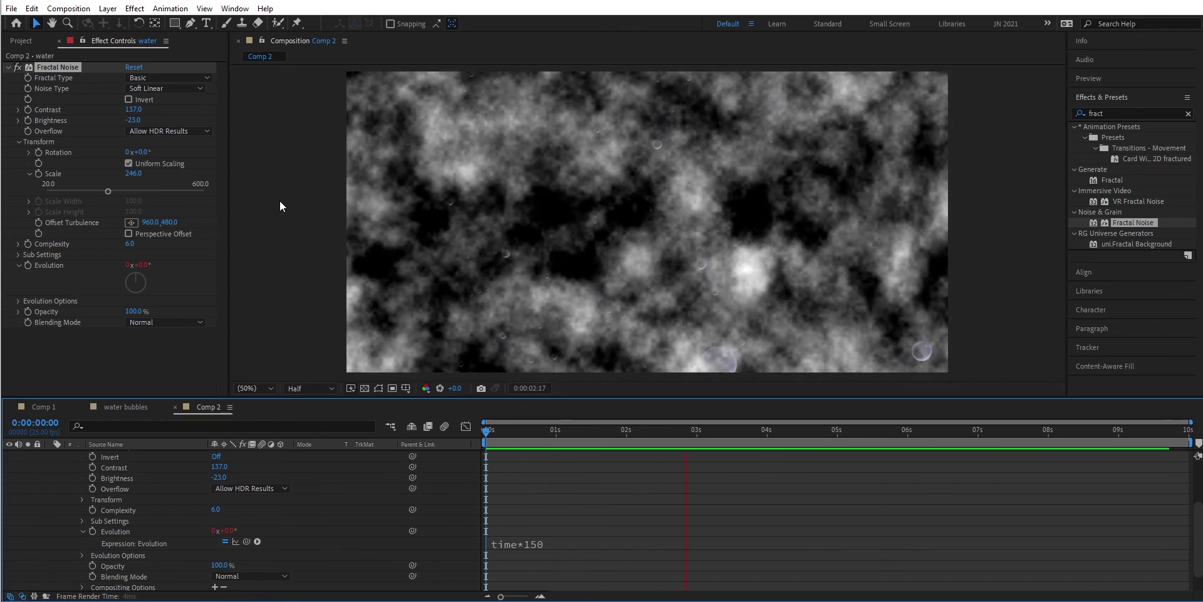
{"action": "key", "text": "space"}
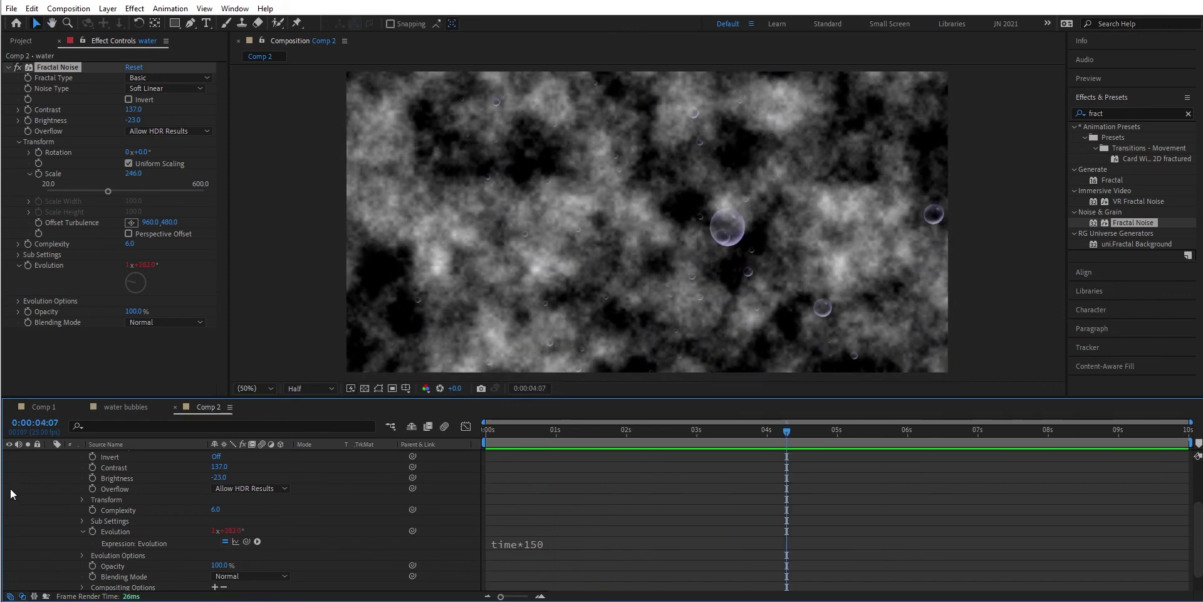
- Collapse the water layer's properties and set its blending mode to Soft Light
{"action": "scroll", "coordinate": [10, 492], "scroll_direction": "up", "scroll_amount": 6}
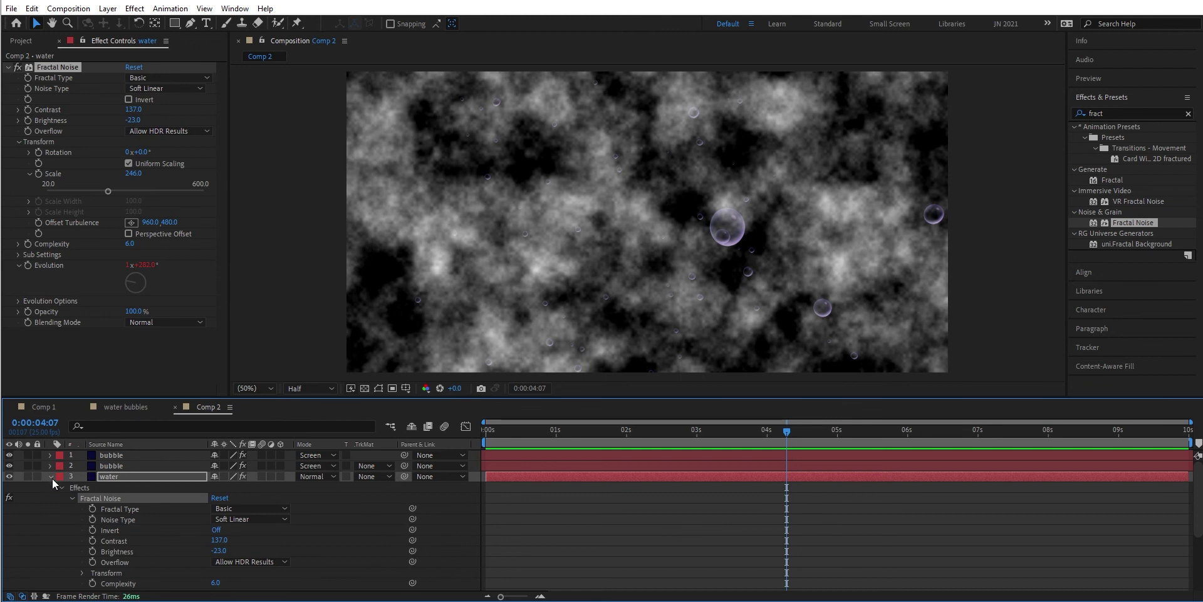
{"action": "left_click", "coordinate": [50, 477]}
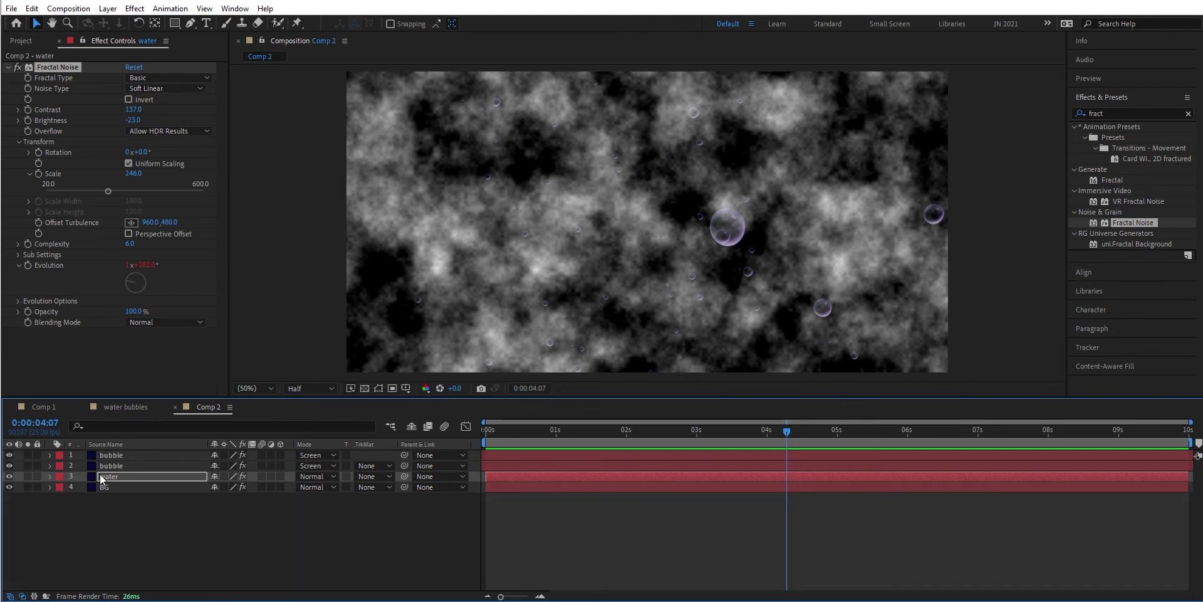
{"action": "left_click", "coordinate": [333, 476]}
{"action": "left_click", "coordinate": [344, 169]}
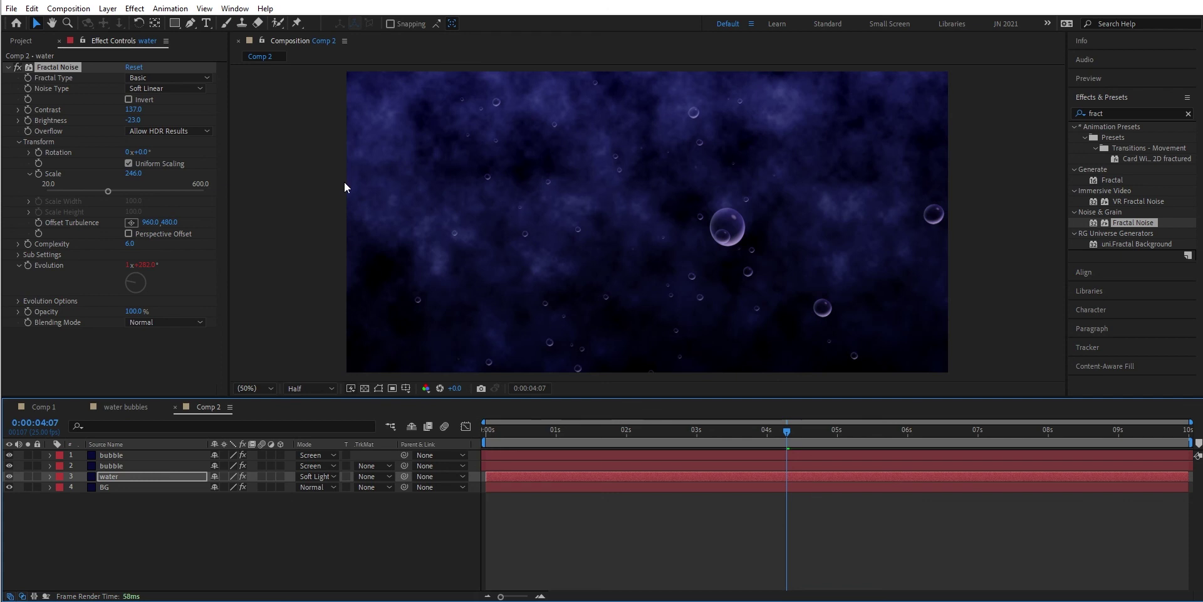
- Set the water layer's opacity to 12% and preview the animation from the start of the composition
{"action": "left_click", "coordinate": [185, 476]}
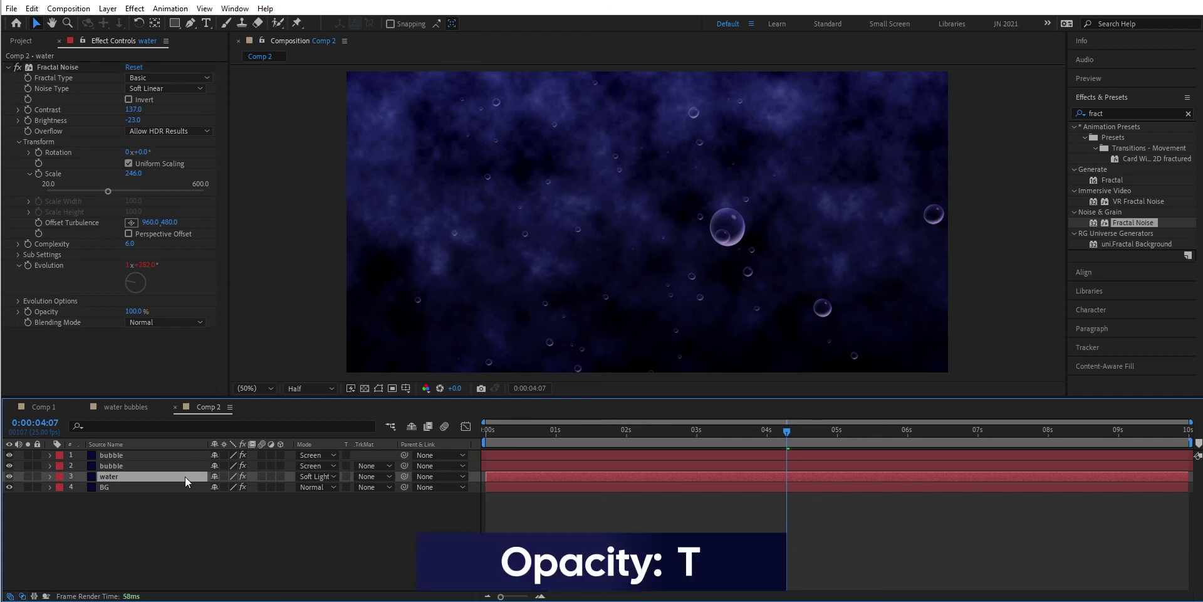
{"action": "key", "text": "t"}
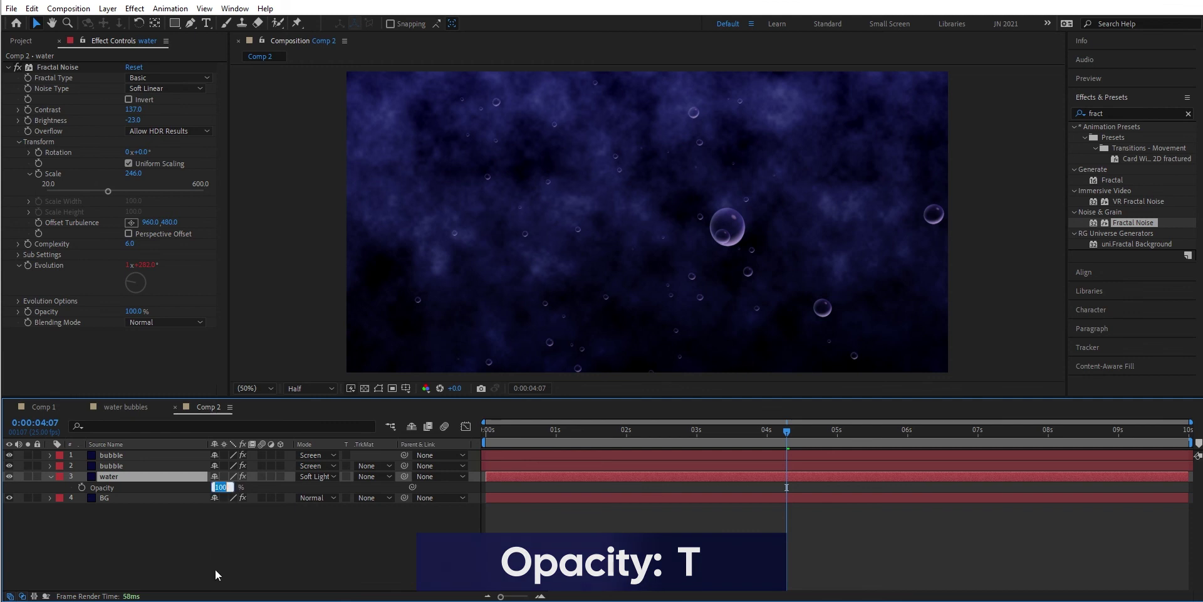
{"action": "type", "text": "15"}
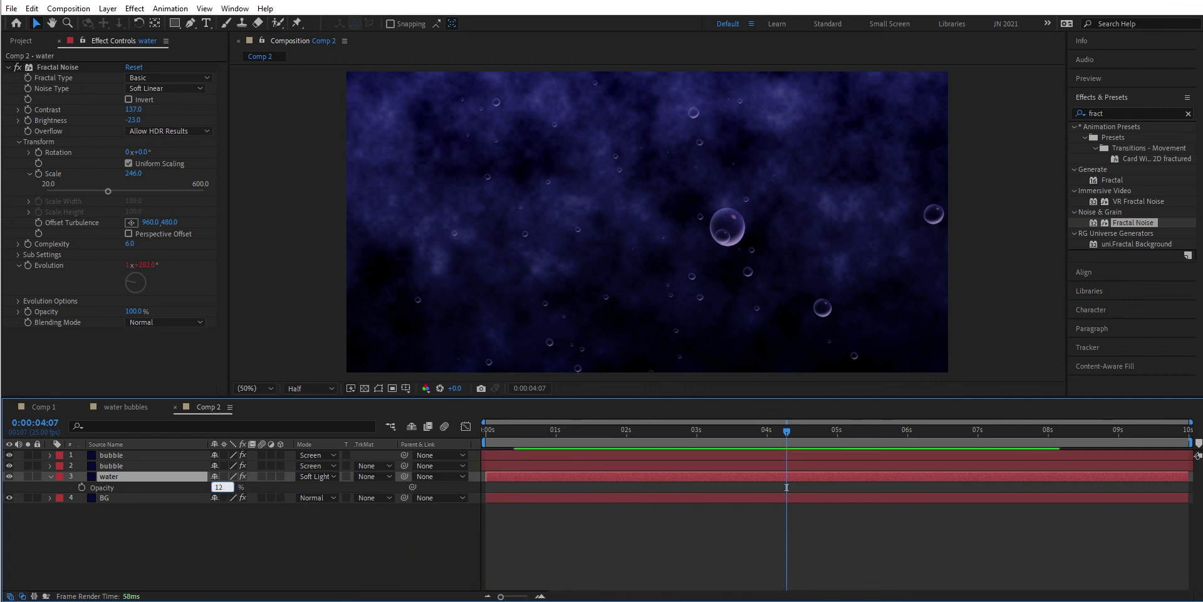
{"action": "key", "text": "Return"}
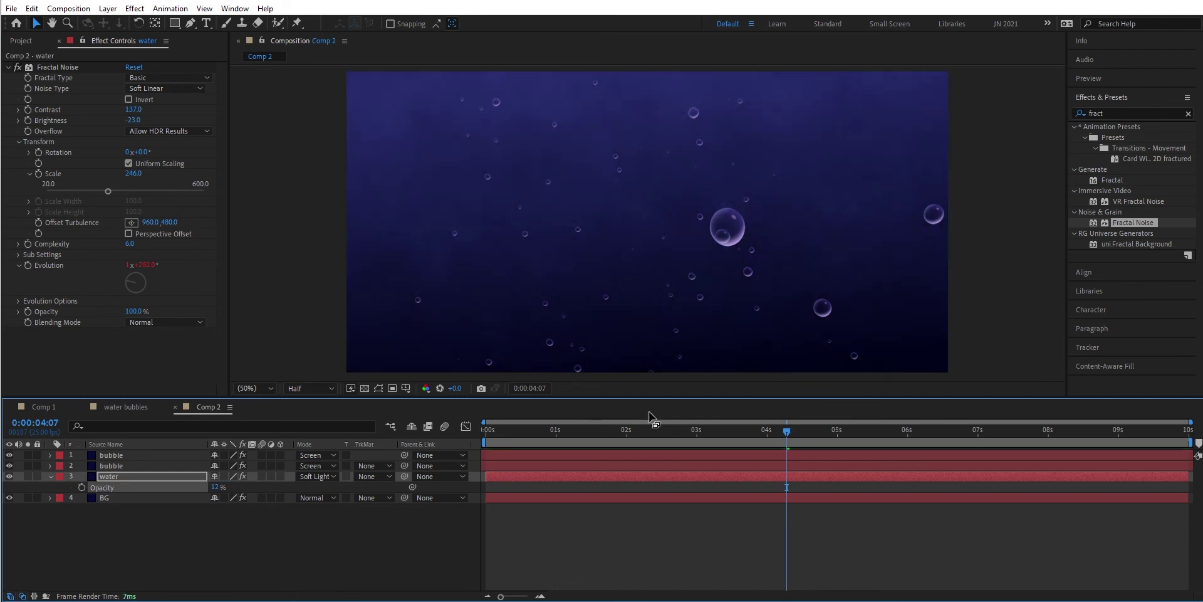
{"action": "left_click_drag", "start_coordinate": [787, 432], "coordinate": [483, 455]}
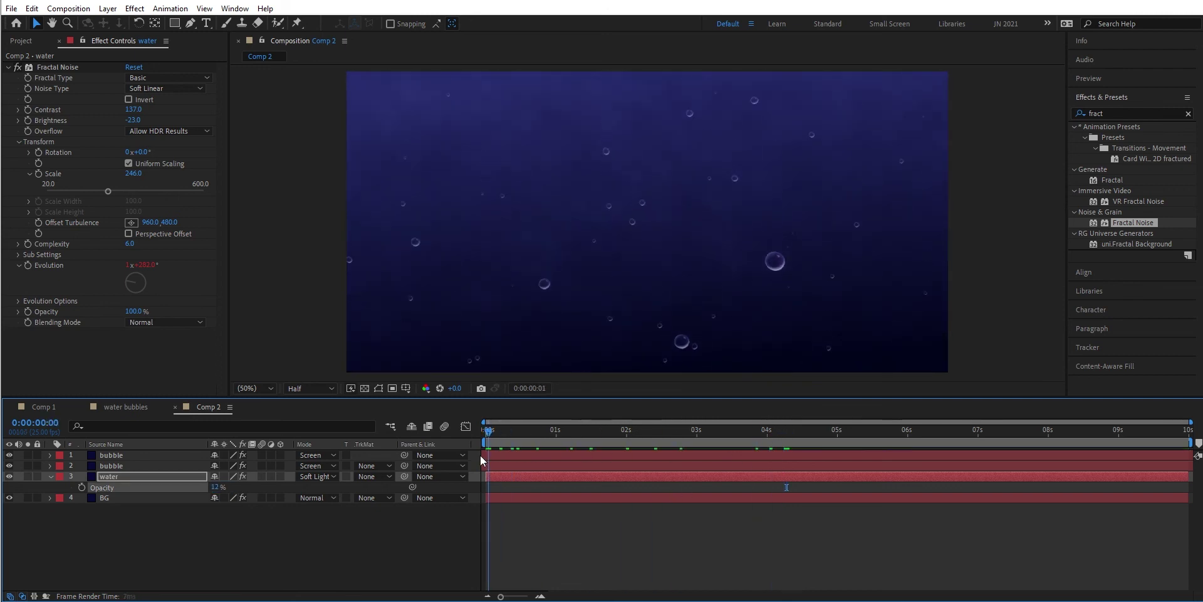
{"action": "key", "text": "space"}
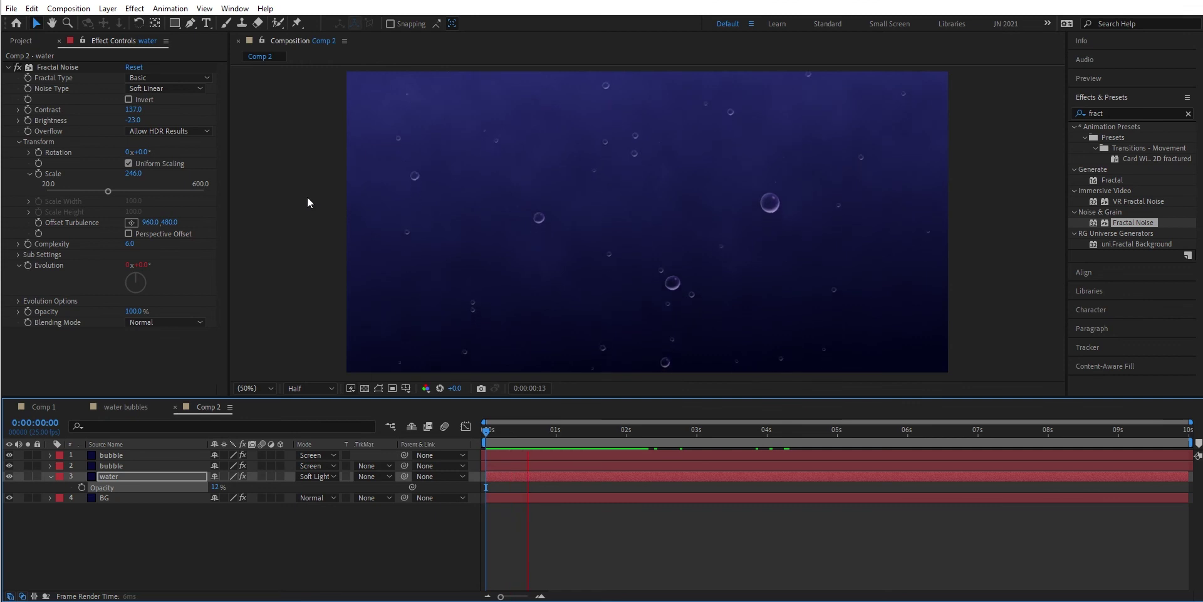